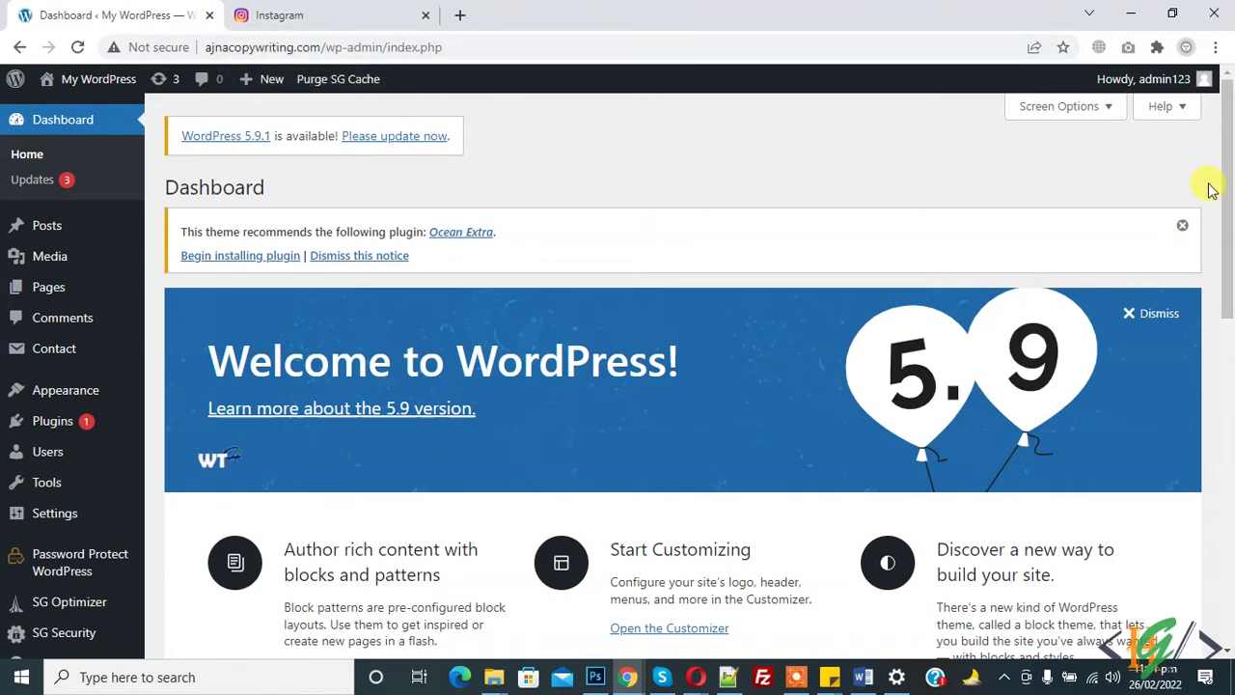
Search the plugin directory for 'ins', then install and activate Smash Balloon Social Photo Feed.
{"action": "left_click_drag", "start_coordinate": [1226, 189], "coordinate": [1233, 243]}
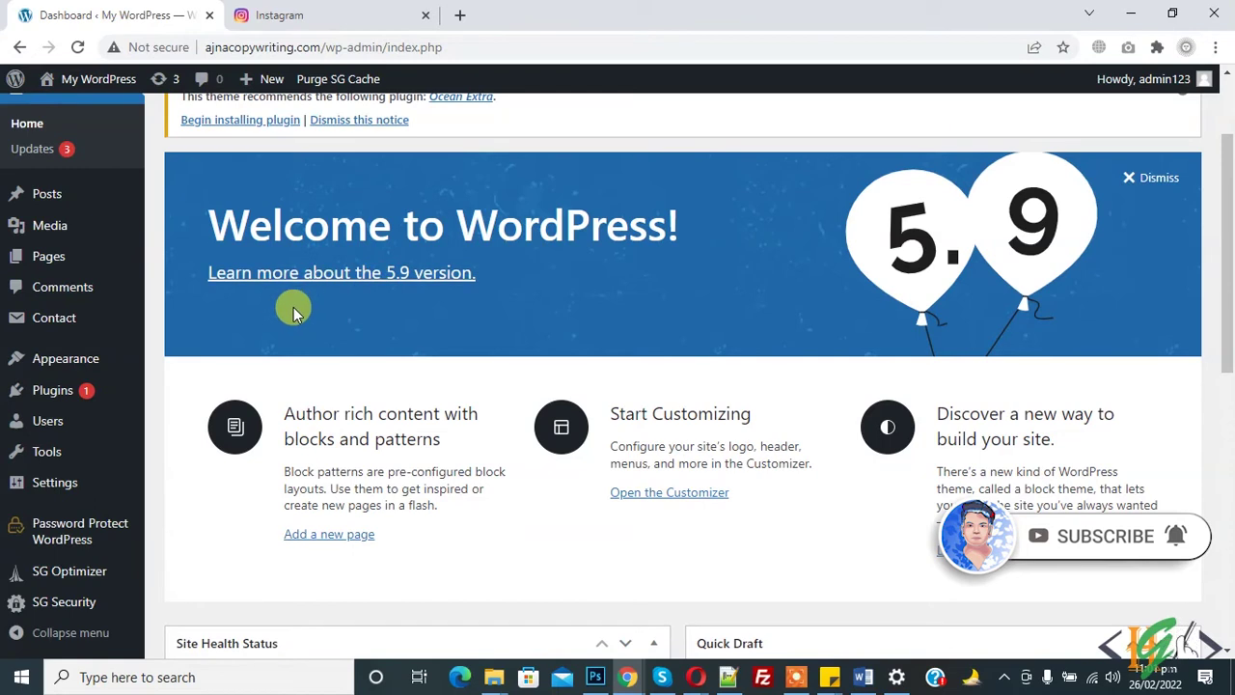
{"action": "mouse_move", "coordinate": [106, 391]}
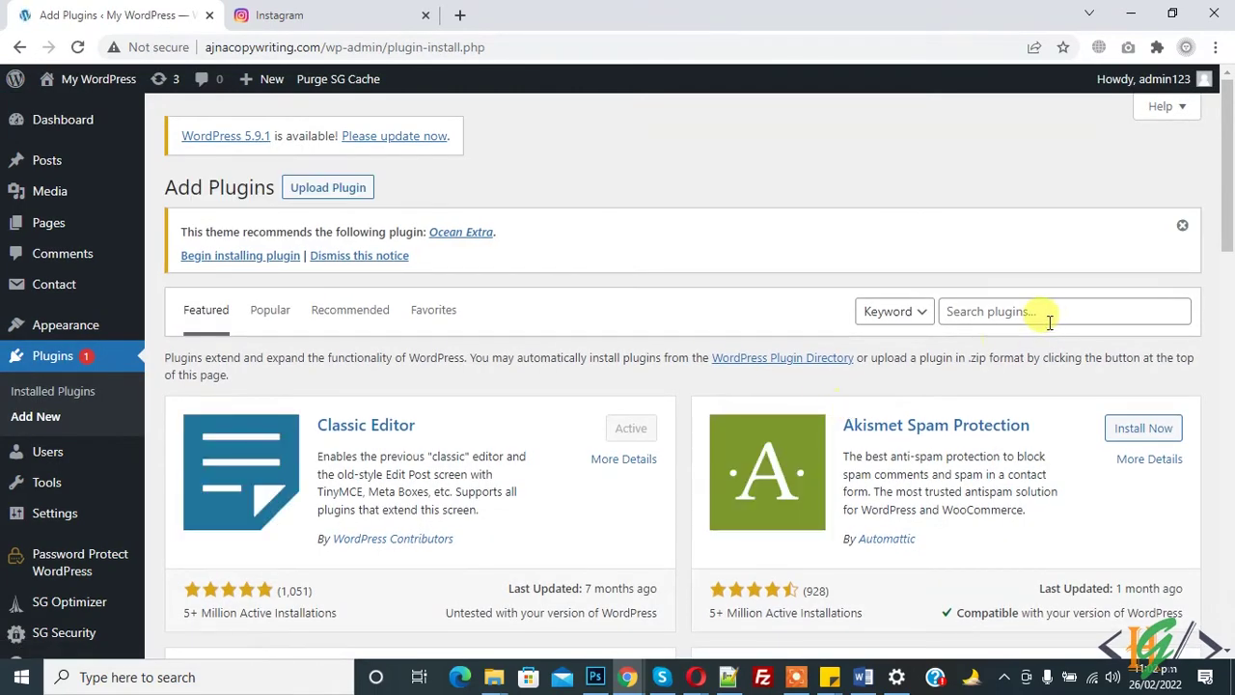
{"action": "left_click", "coordinate": [1021, 321]}
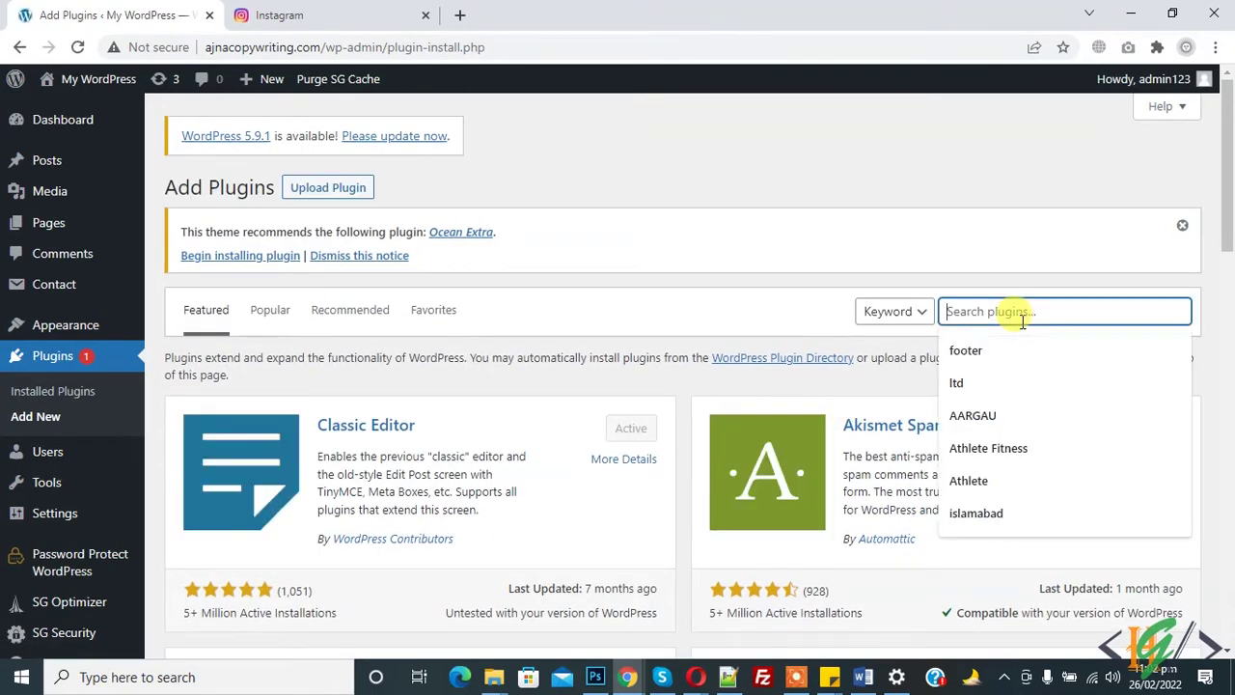
{"action": "type", "text": "instagram"}
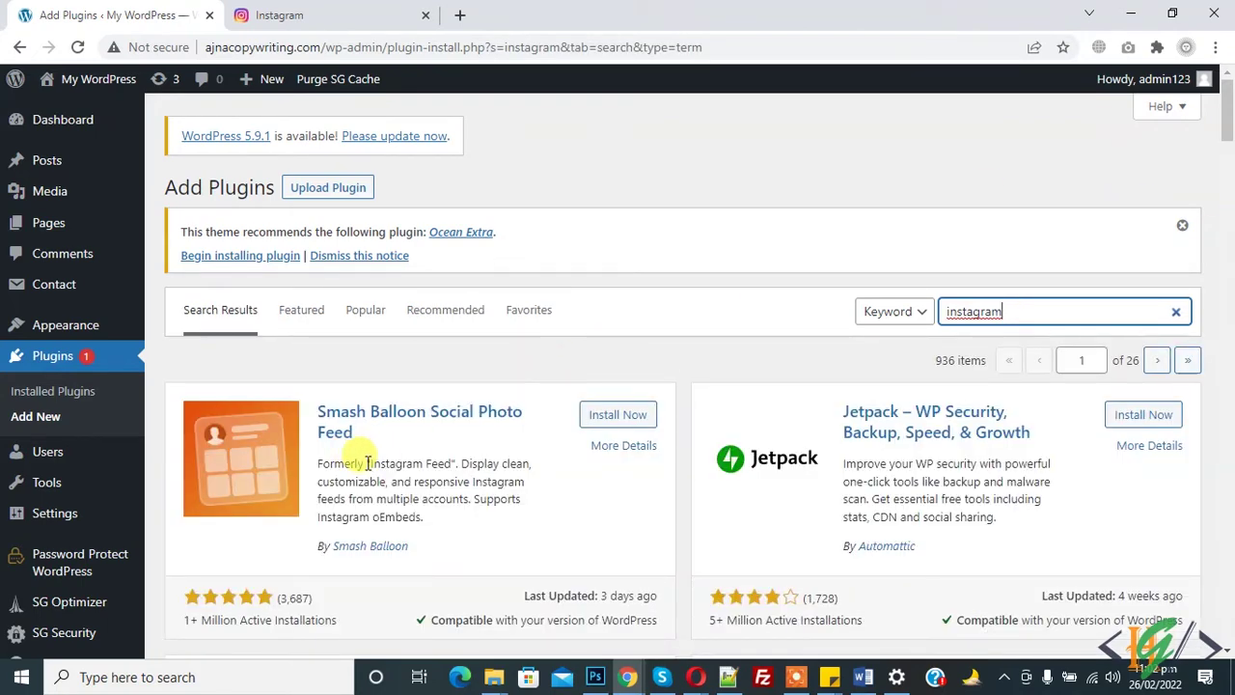
{"action": "left_click_drag", "start_coordinate": [369, 463], "coordinate": [431, 463]}
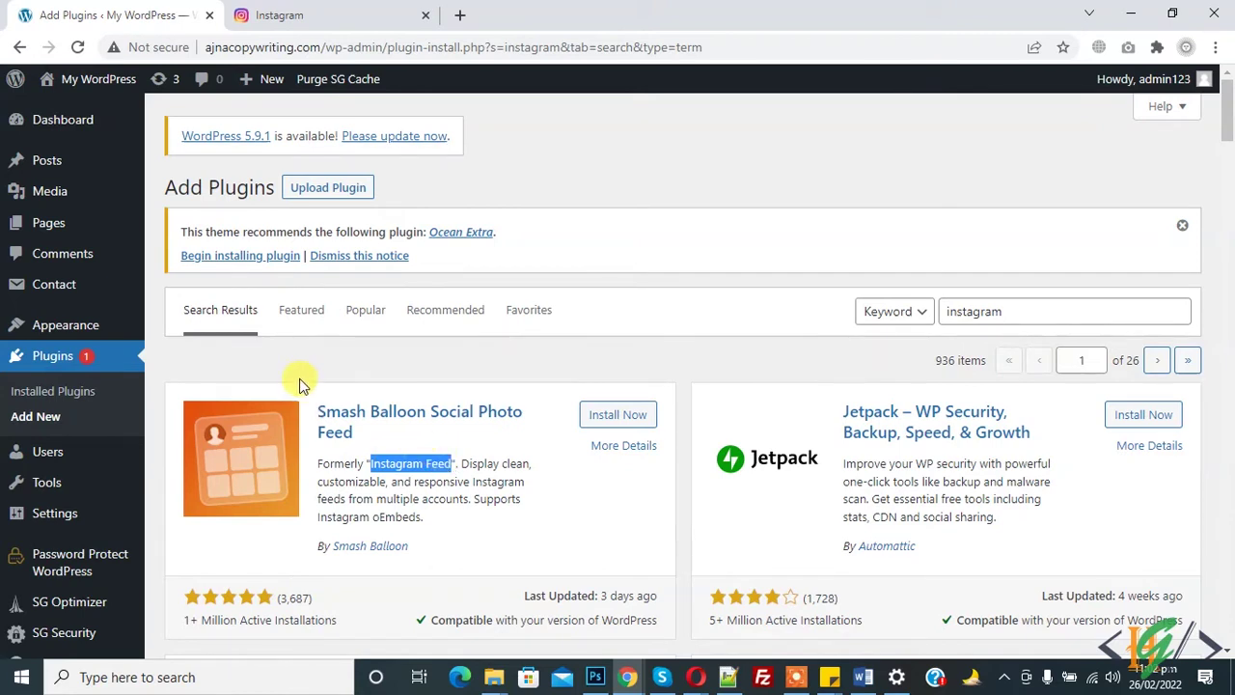
{"action": "left_click", "coordinate": [632, 423]}
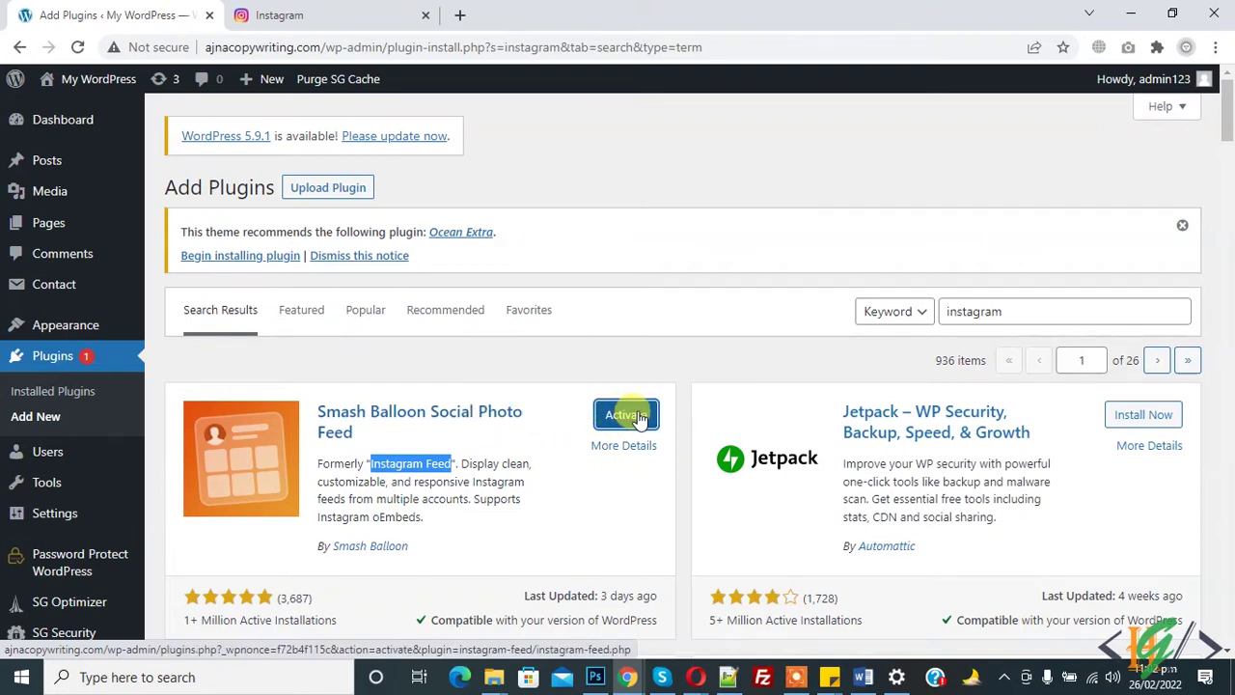
{"action": "left_click", "coordinate": [639, 419]}
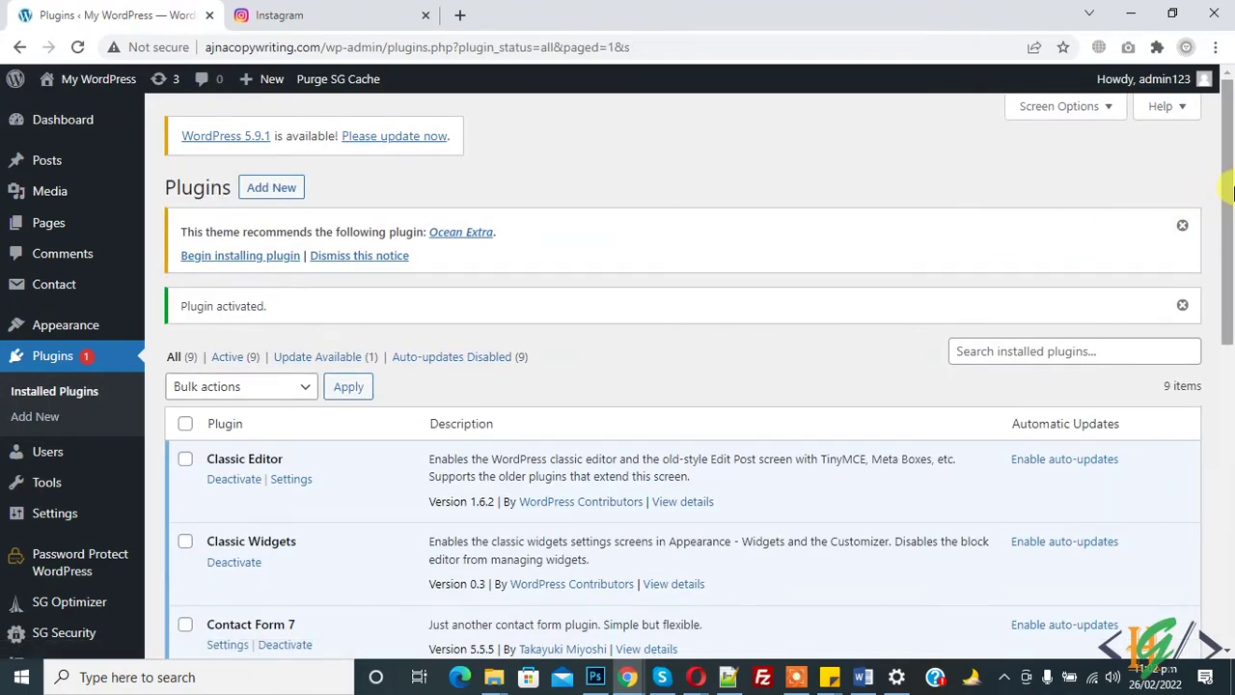
Go to the Instagram Feed plugin's All Feeds page from the admin sidebar.
{"action": "scroll", "coordinate": [1232, 190], "scroll_direction": "down", "scroll_amount": 5}
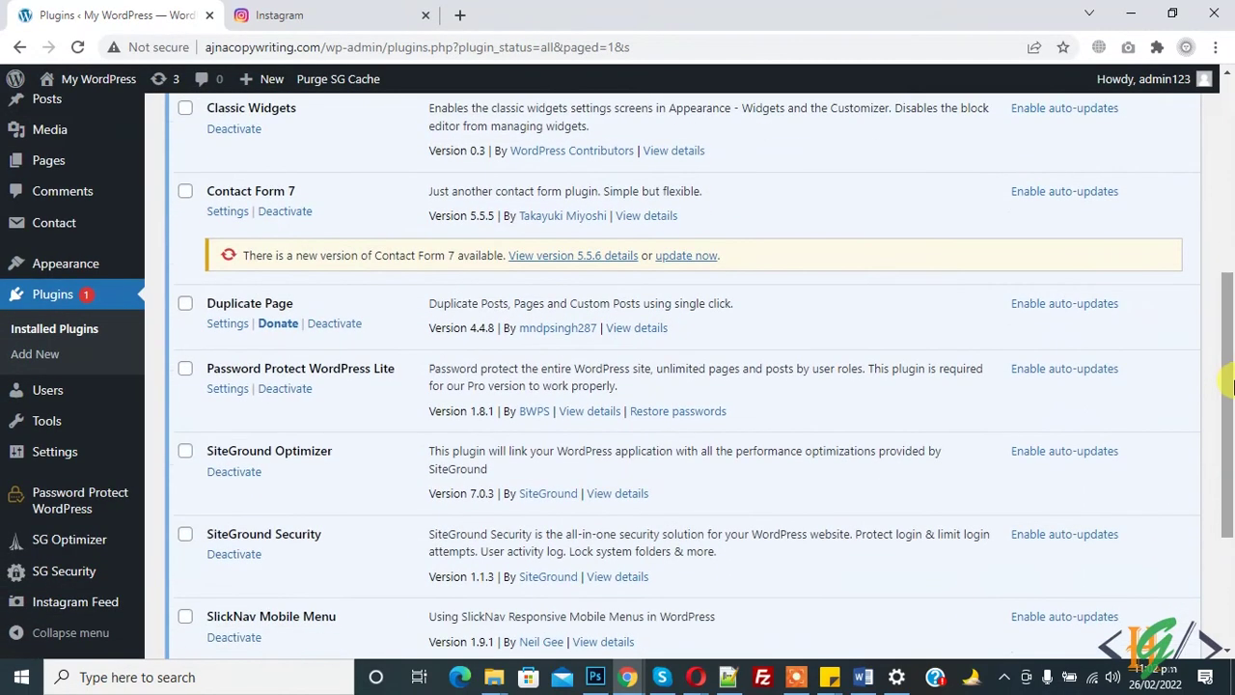
{"action": "mouse_move", "coordinate": [97, 601]}
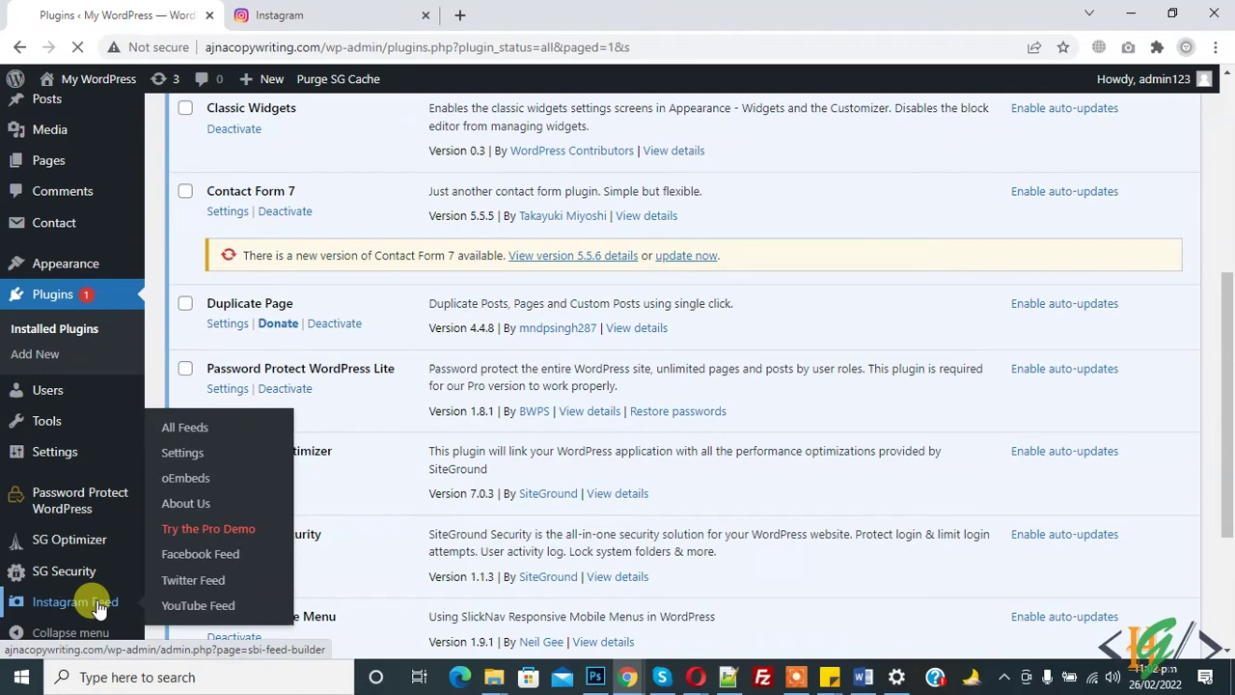
{"action": "left_click", "coordinate": [97, 609]}
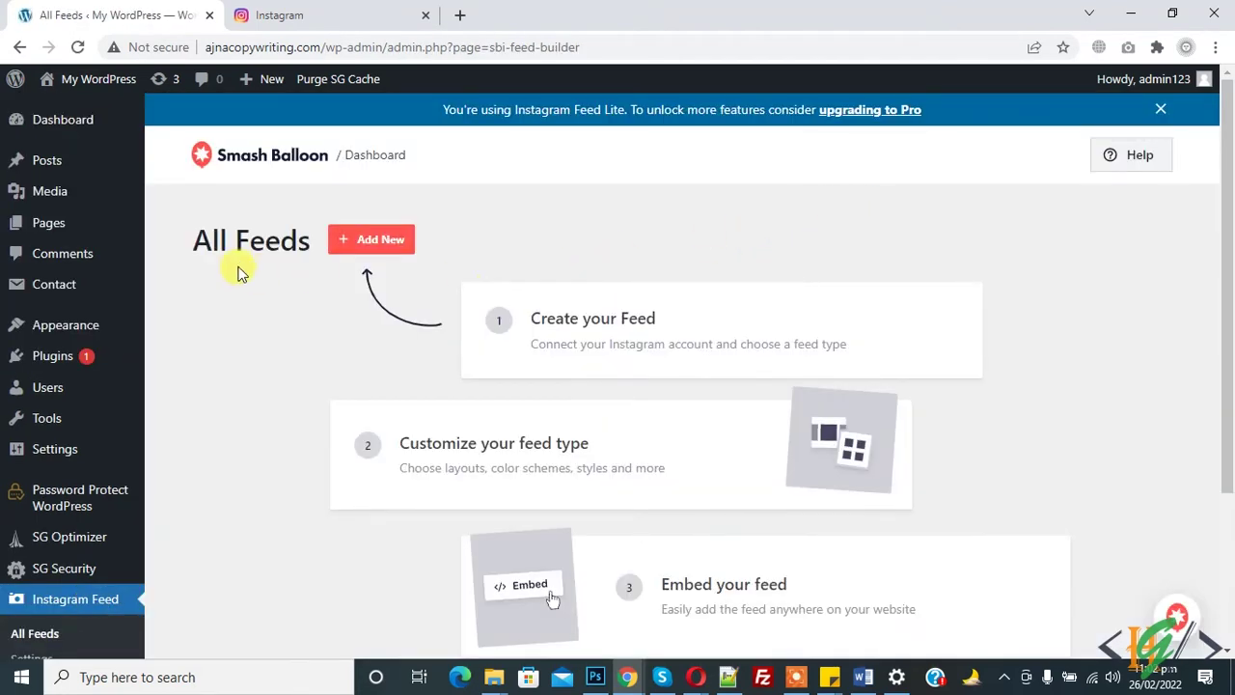
Start a new Instagram feed and continue with the User Timeline feed type.
{"action": "left_click", "coordinate": [374, 243]}
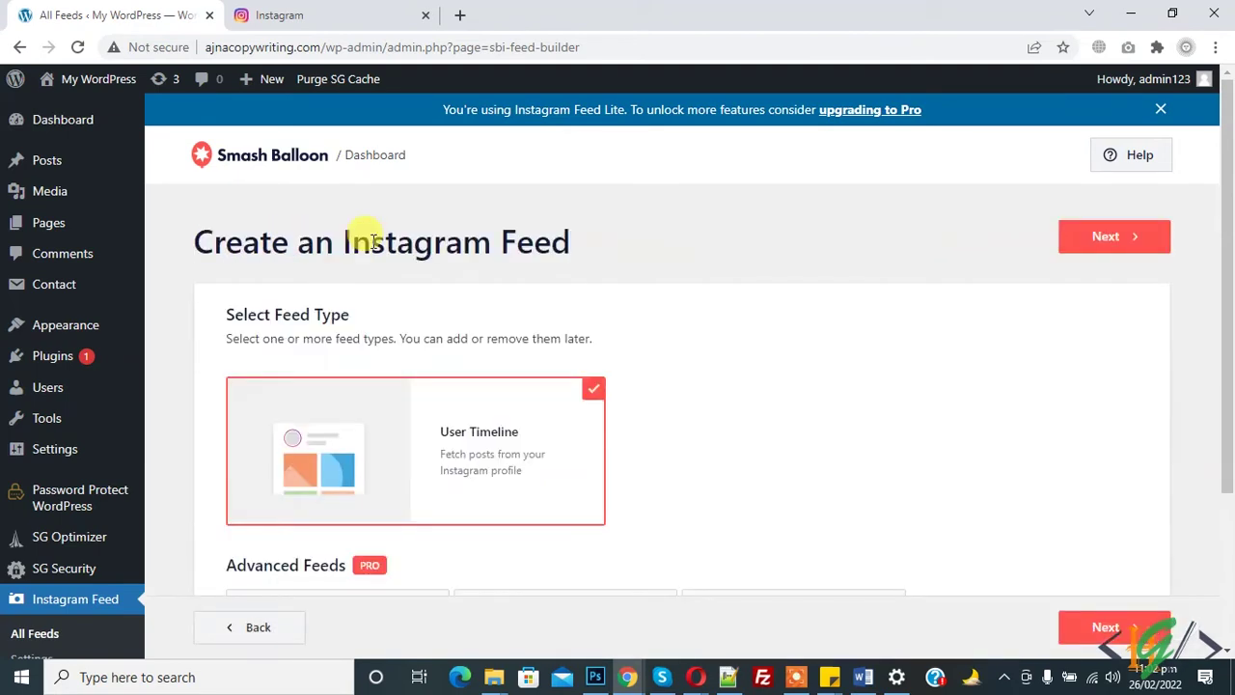
{"action": "scroll", "coordinate": [437, 277], "scroll_direction": "down", "scroll_amount": 1}
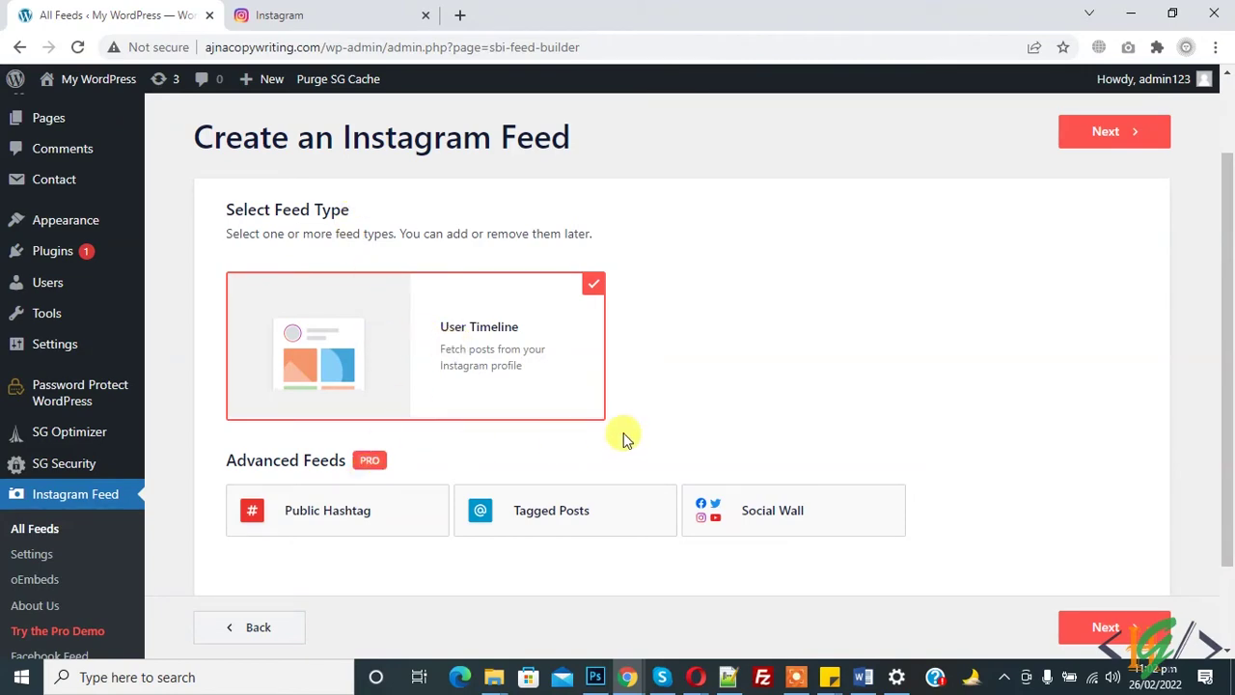
{"action": "scroll", "coordinate": [1166, 407], "scroll_direction": "down", "scroll_amount": 1}
{"action": "scroll", "coordinate": [1131, 263], "scroll_direction": "up", "scroll_amount": 3}
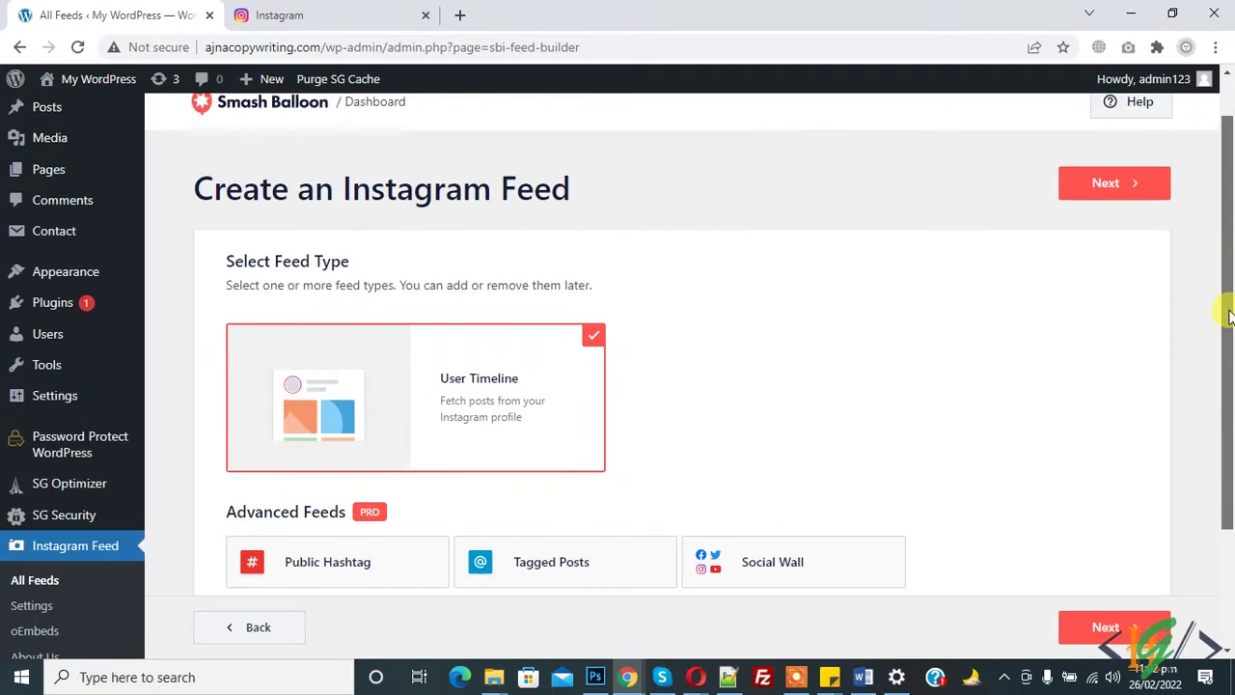
{"action": "left_click", "coordinate": [1119, 249]}
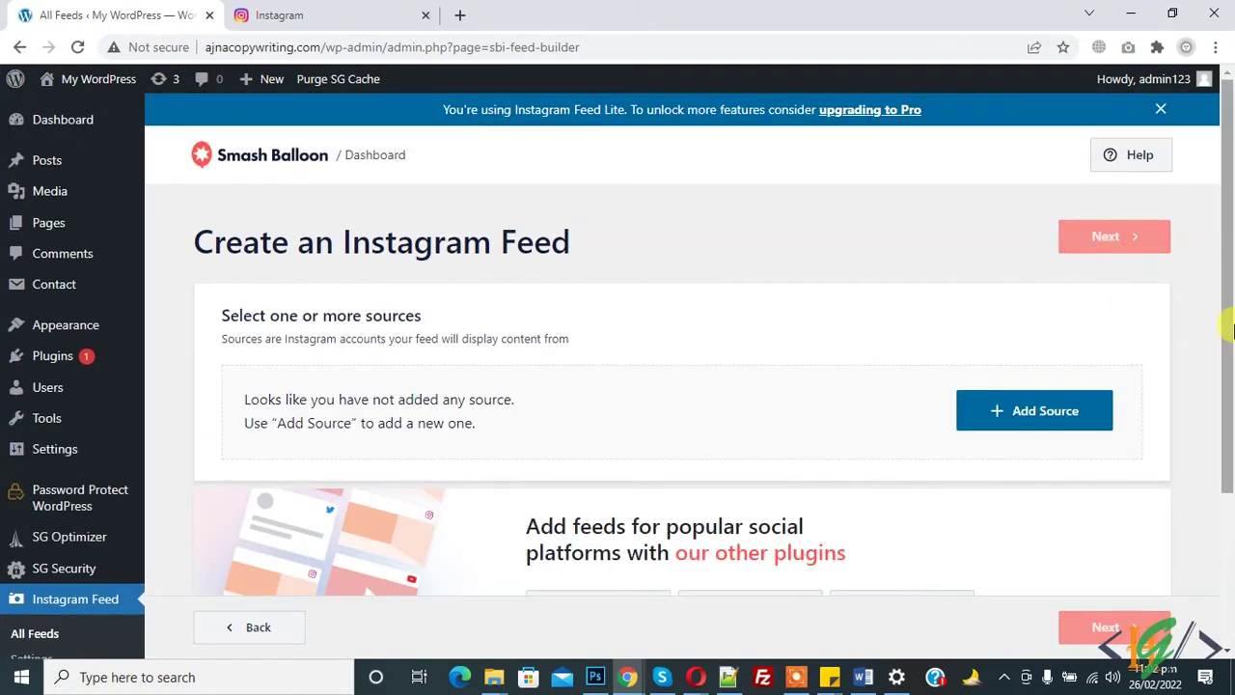
Choose Add Source to connect an Instagram account through Smash Balloon.
{"action": "scroll", "coordinate": [810, 289], "scroll_direction": "down", "scroll_amount": 1}
{"action": "left_click_drag", "start_coordinate": [230, 261], "coordinate": [422, 268]}
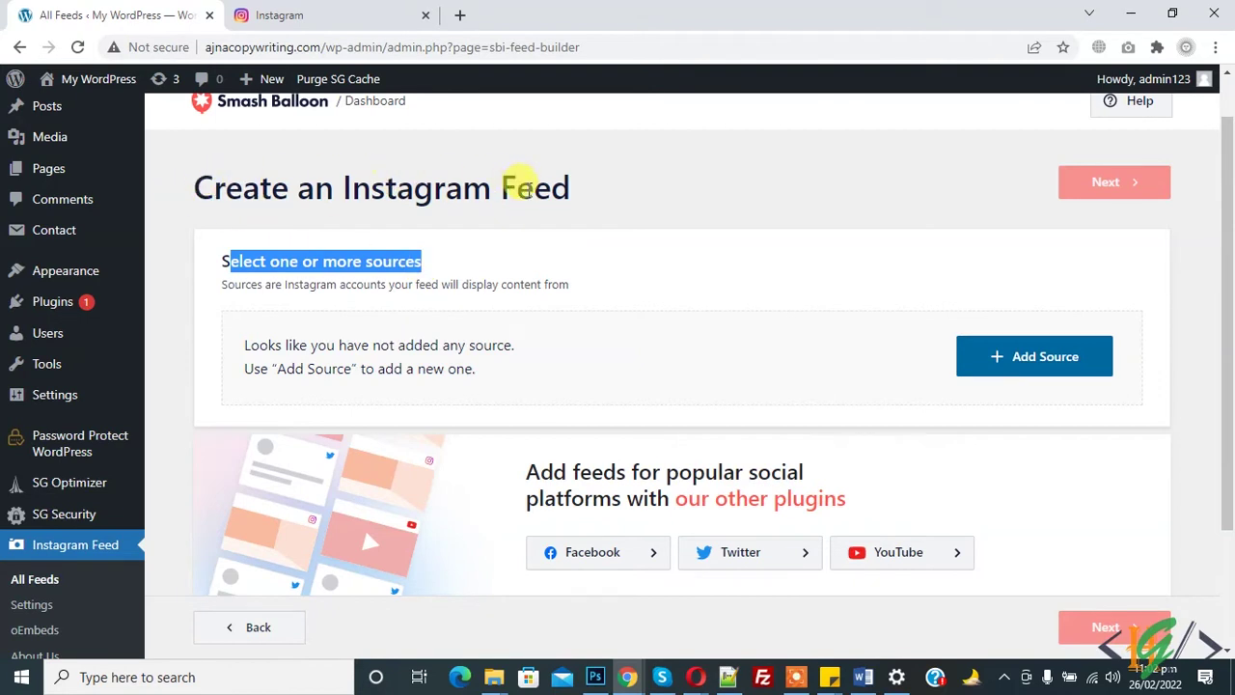
{"action": "left_click", "coordinate": [1040, 360]}
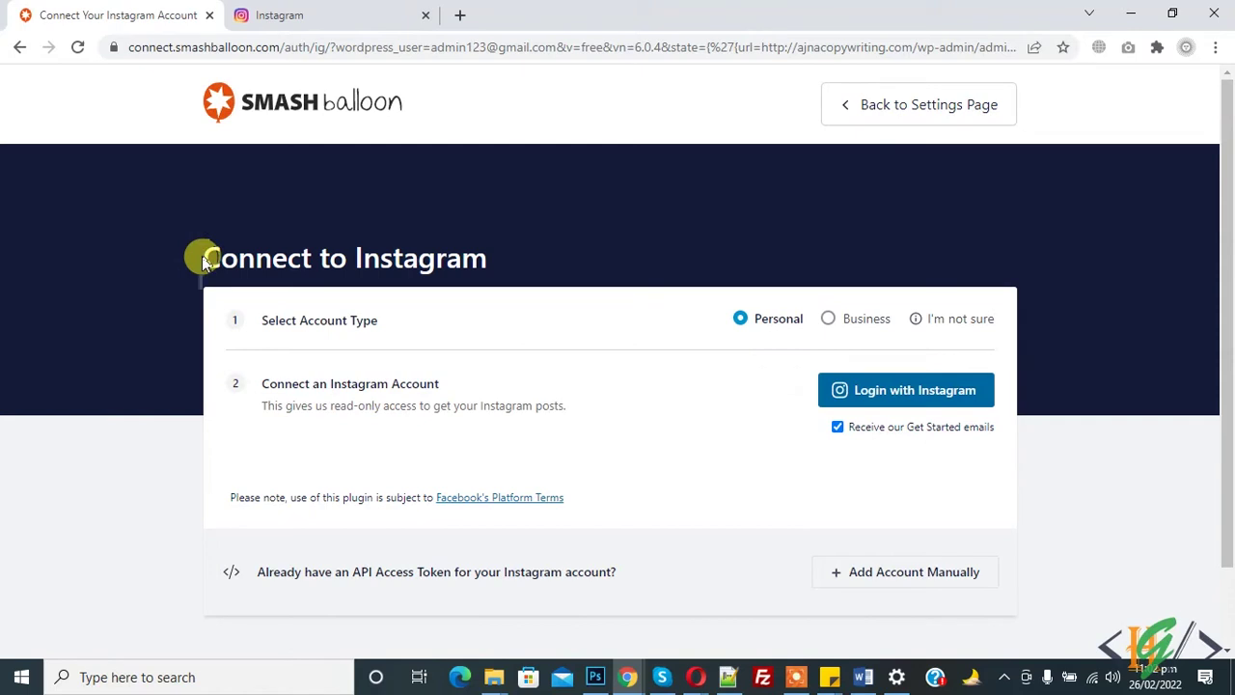
Allow Smash Balloon access to the relaxbarber_shop Instagram profile and media.
{"action": "left_click_drag", "start_coordinate": [203, 261], "coordinate": [466, 259]}
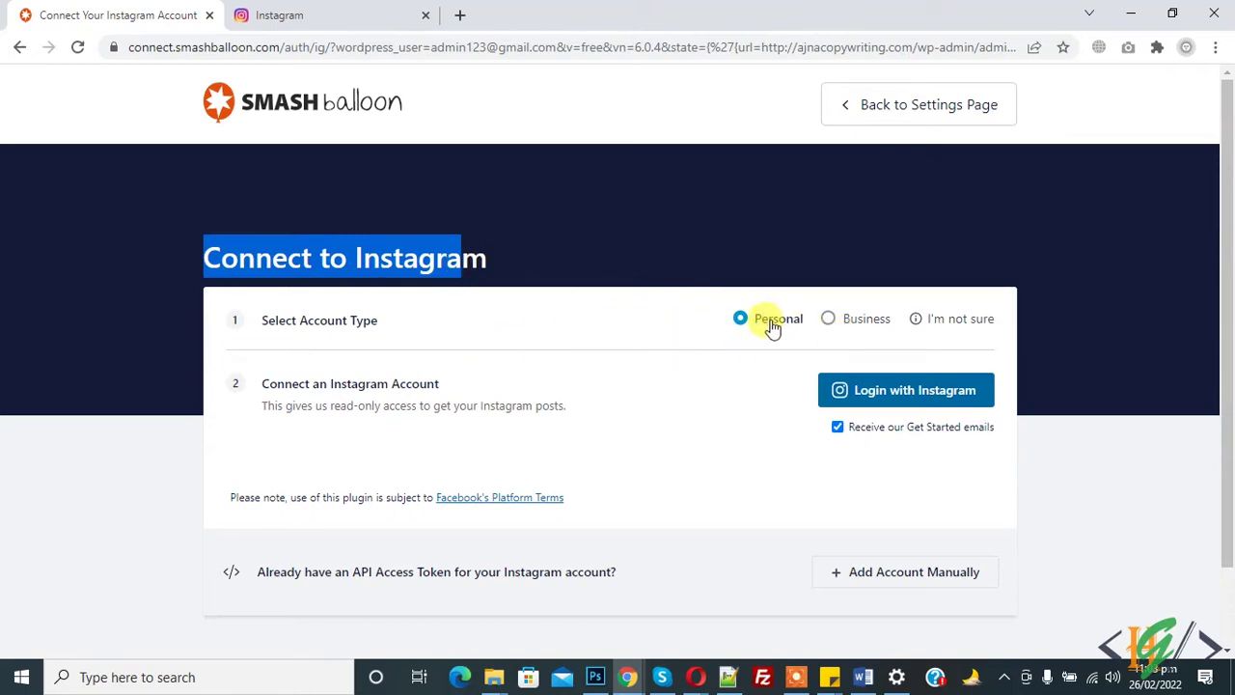
{"action": "left_click_drag", "start_coordinate": [1231, 319], "coordinate": [1219, 358]}
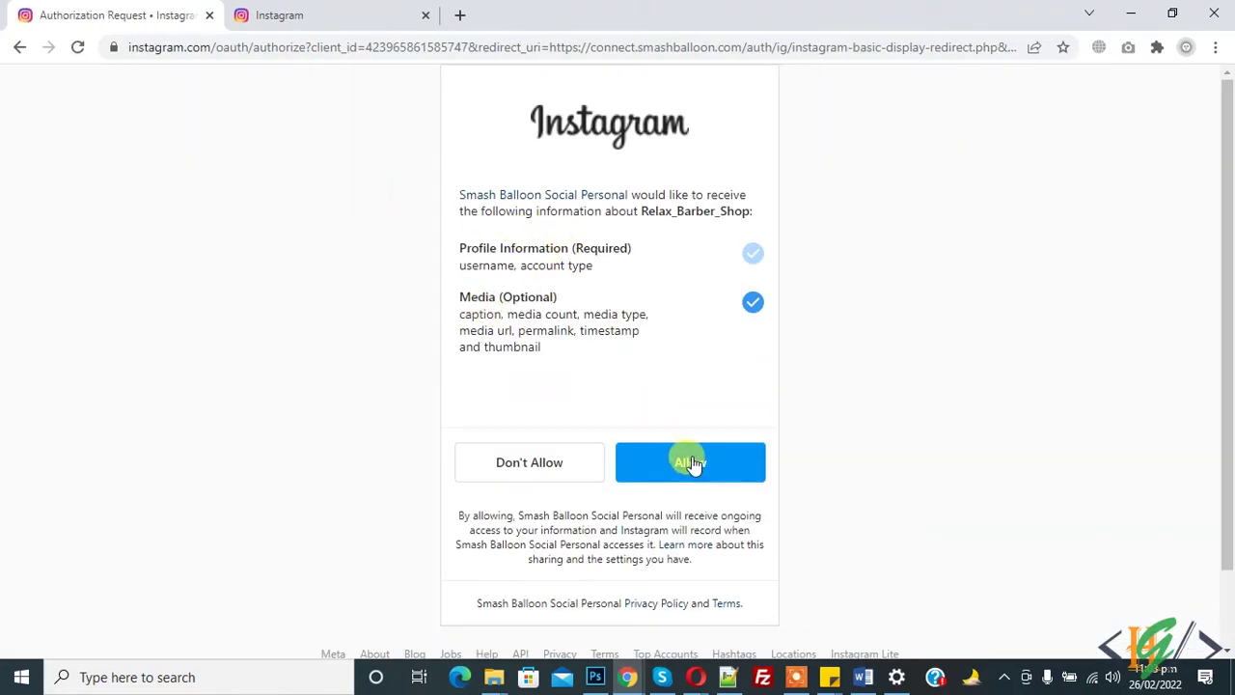
{"action": "left_click", "coordinate": [690, 464]}
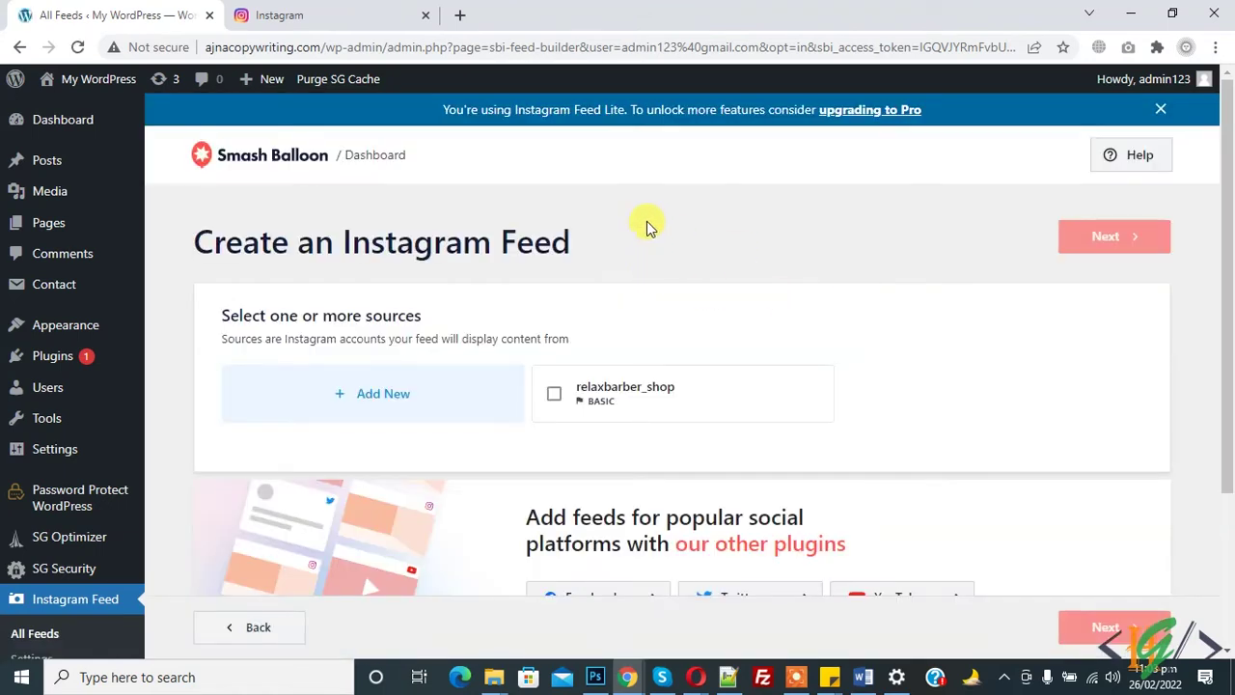
Select relaxbarber_shop as the feed source and continue to the feed editor.
{"action": "scroll", "coordinate": [1230, 252], "scroll_direction": "down", "scroll_amount": 1}
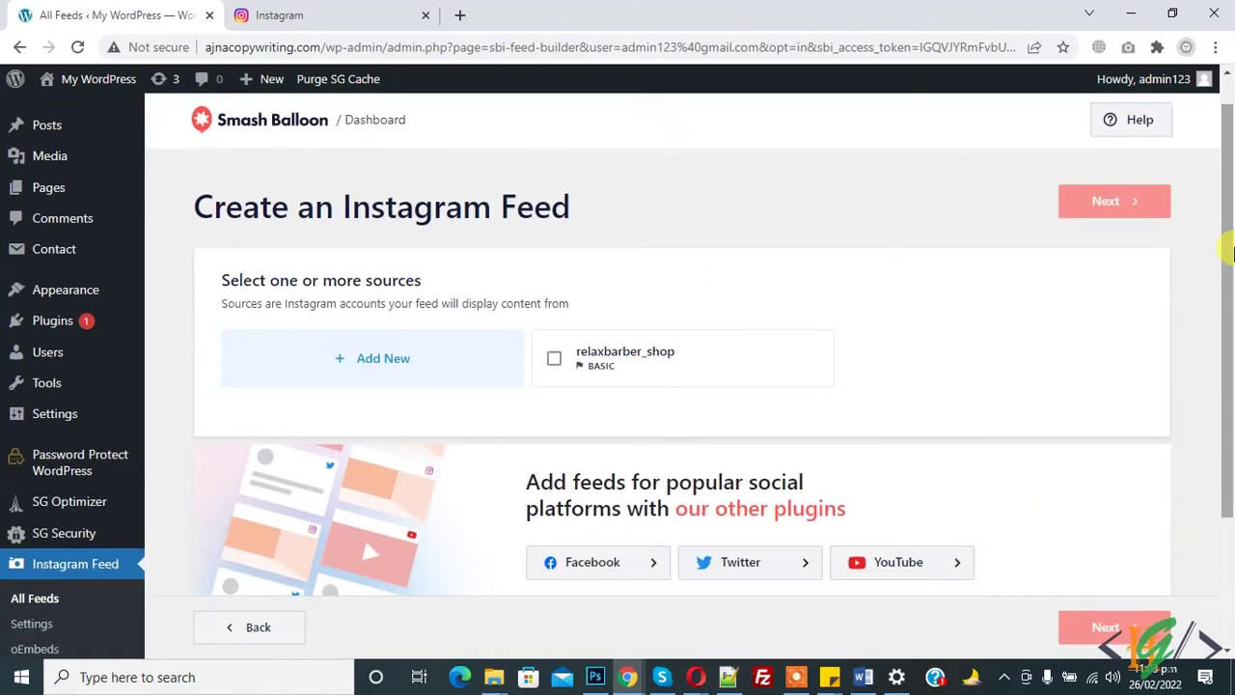
{"action": "left_click", "coordinate": [553, 362]}
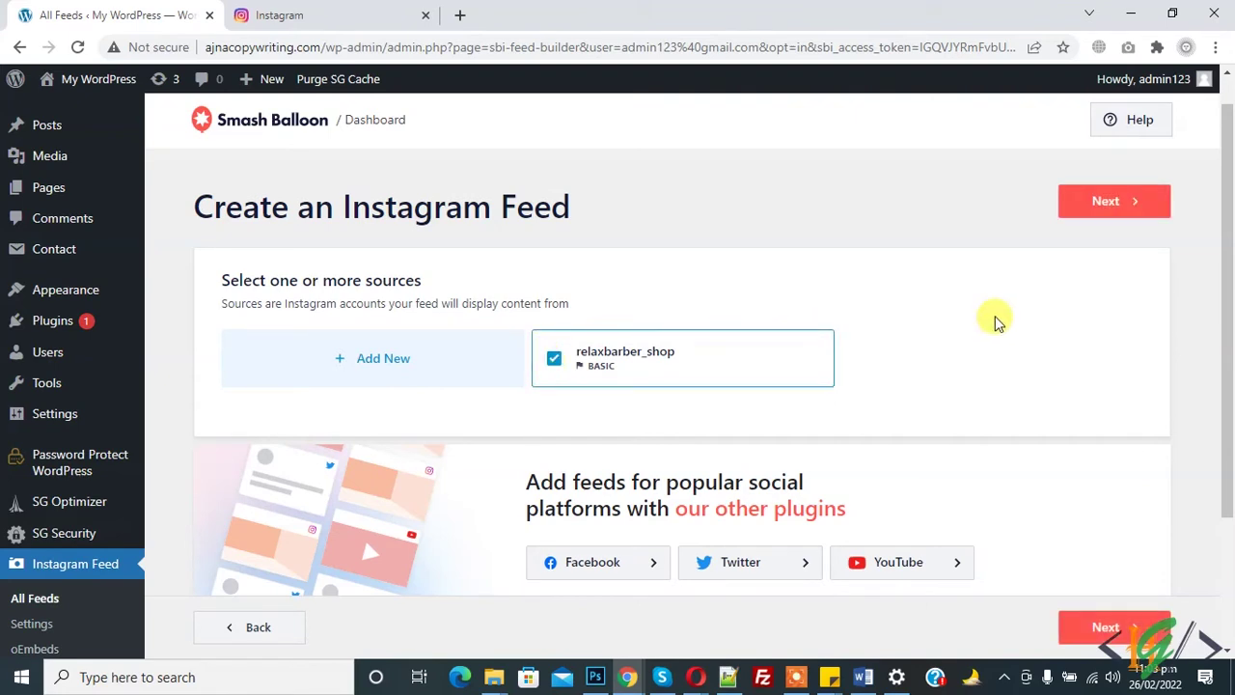
{"action": "left_click", "coordinate": [1122, 217]}
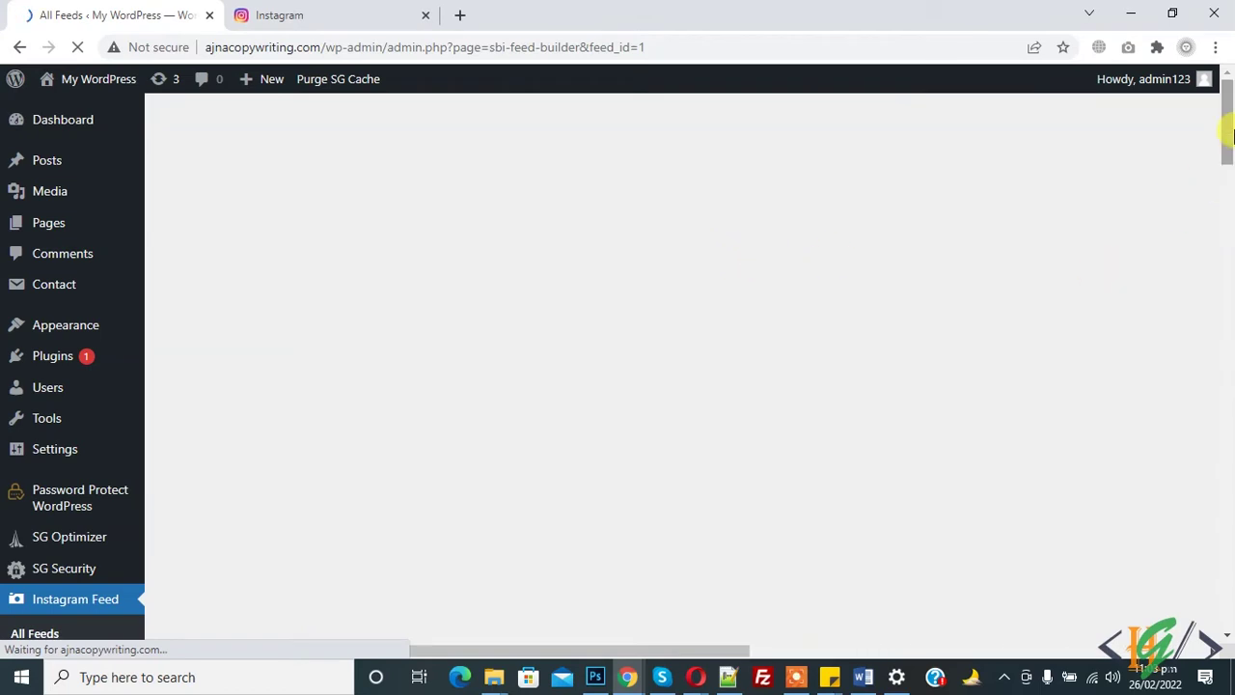
Step through and finish the feed builder tour, then return to the feed preview.
{"action": "left_click_drag", "start_coordinate": [1230, 135], "coordinate": [1231, 150]}
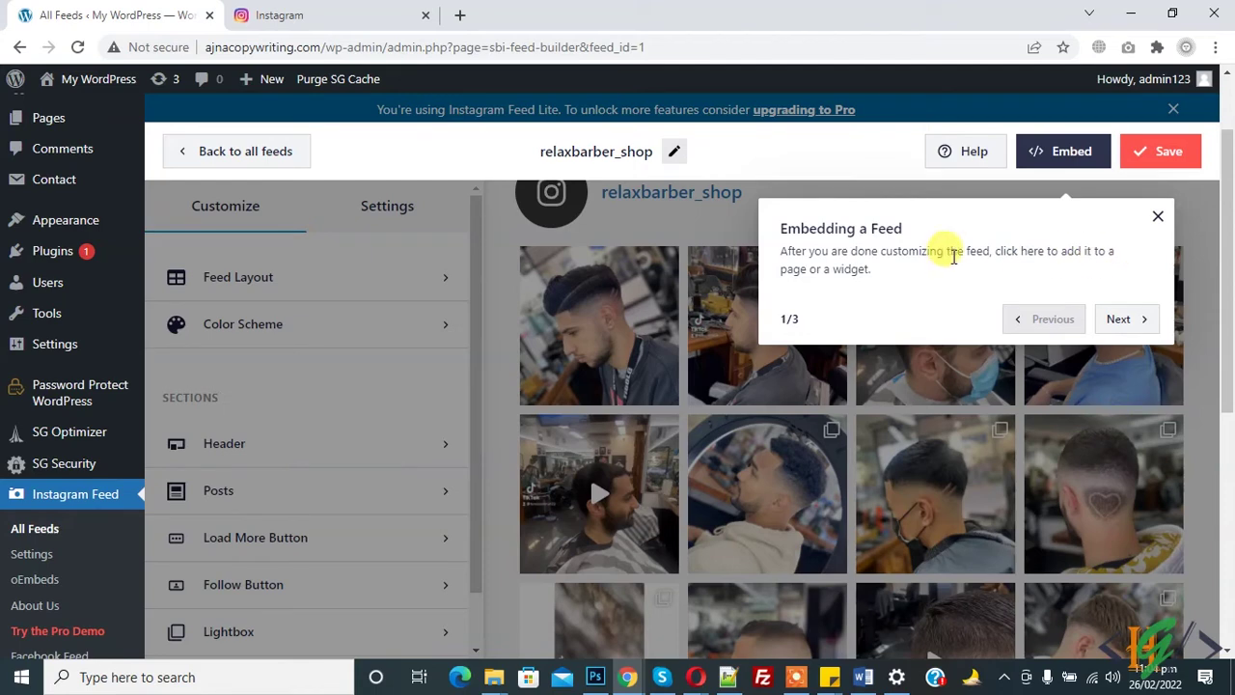
{"action": "left_click", "coordinate": [1131, 321]}
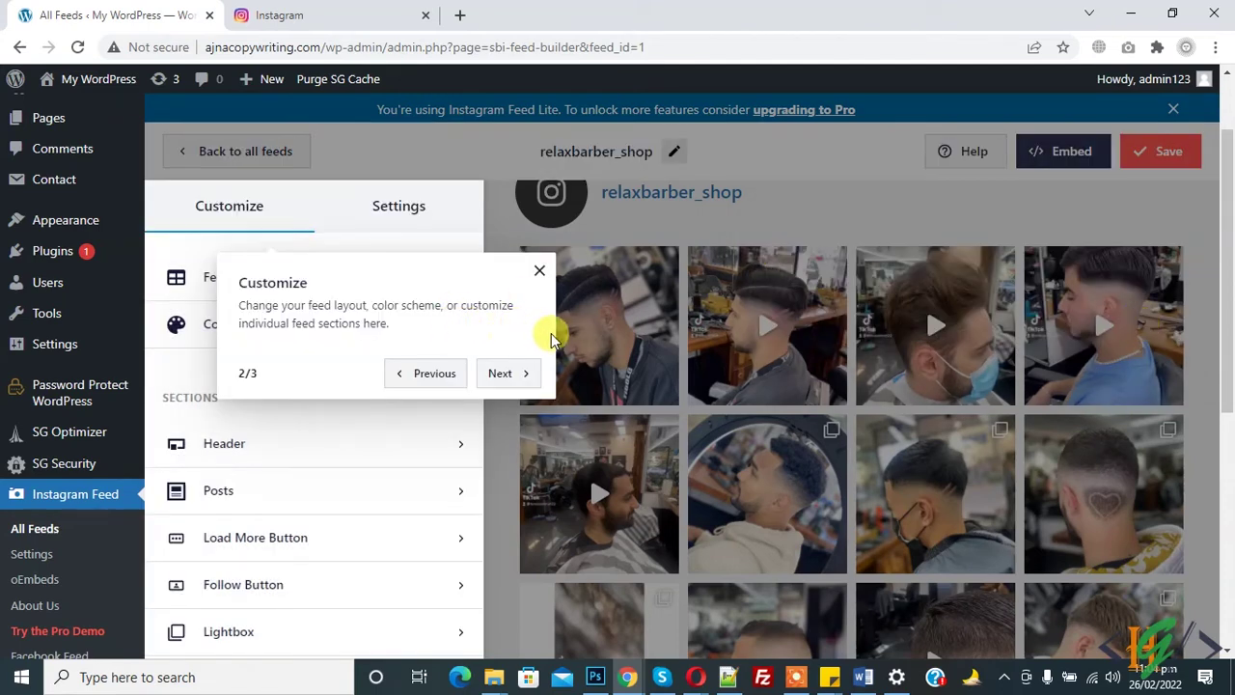
{"action": "left_click", "coordinate": [504, 373]}
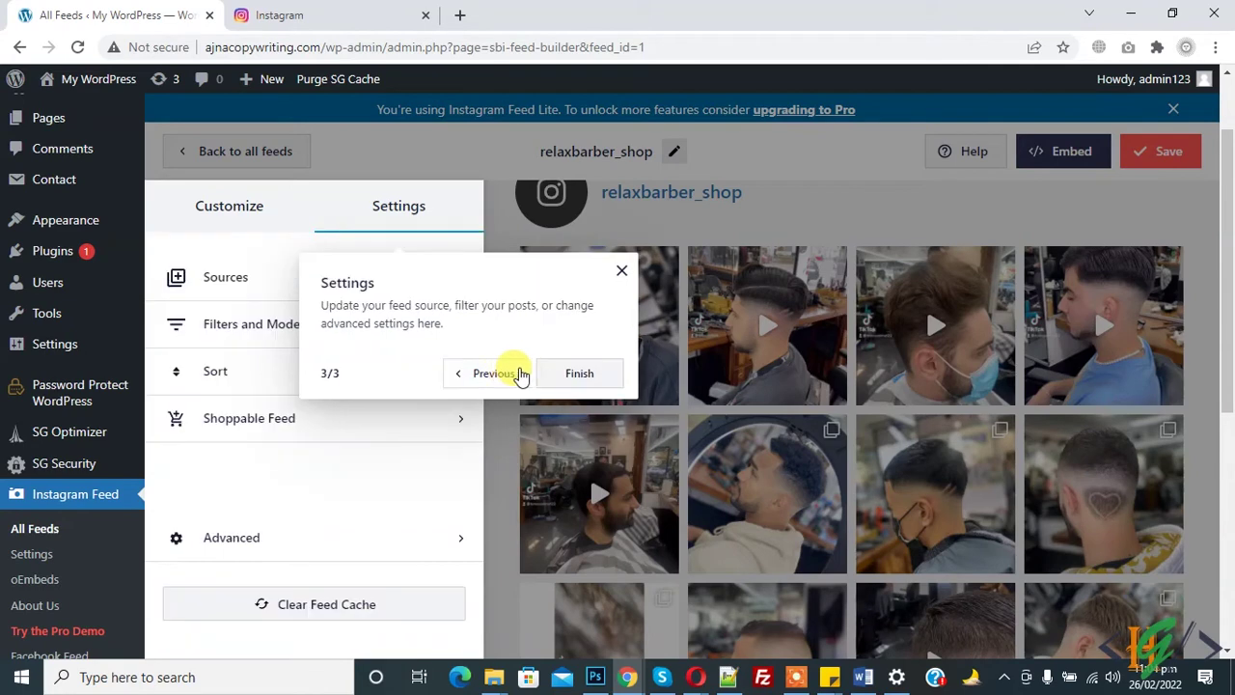
{"action": "left_click", "coordinate": [577, 374]}
{"action": "scroll", "coordinate": [1224, 386], "scroll_direction": "up", "scroll_amount": 1}
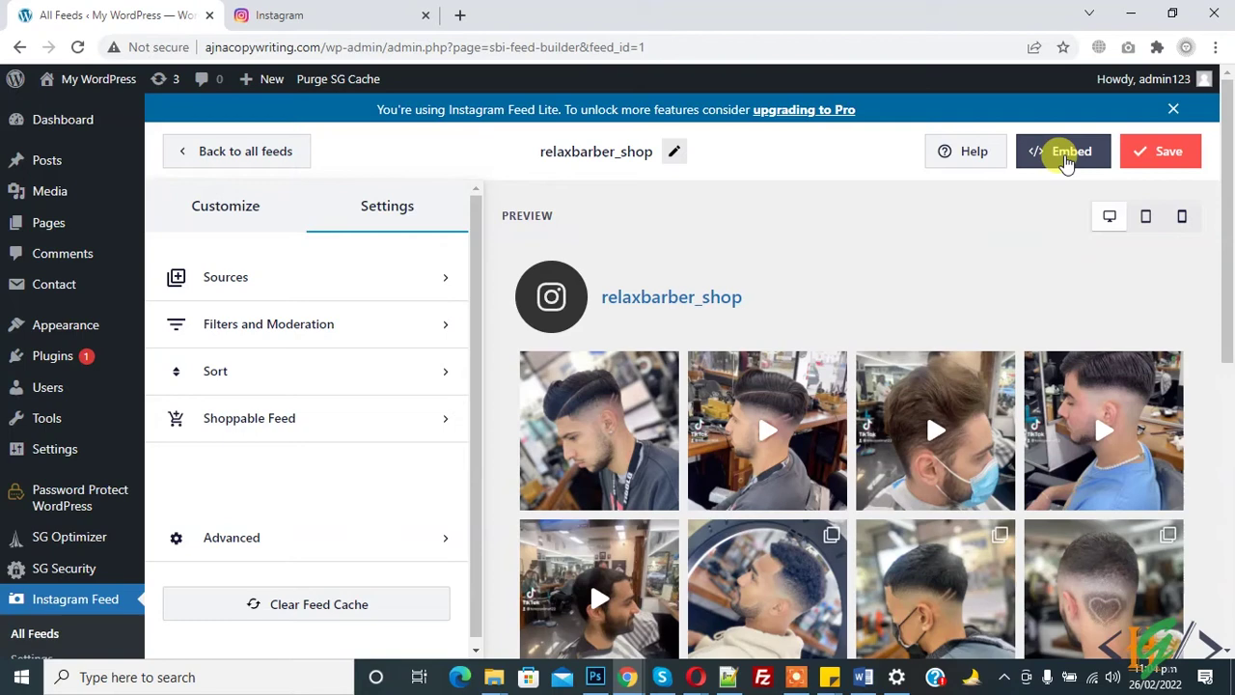
{"action": "left_click", "coordinate": [1065, 158]}
Copy the shortcode [instagram-feed feed=1] and close the Embed Feed dialog.
{"action": "left_click", "coordinate": [367, 309]}
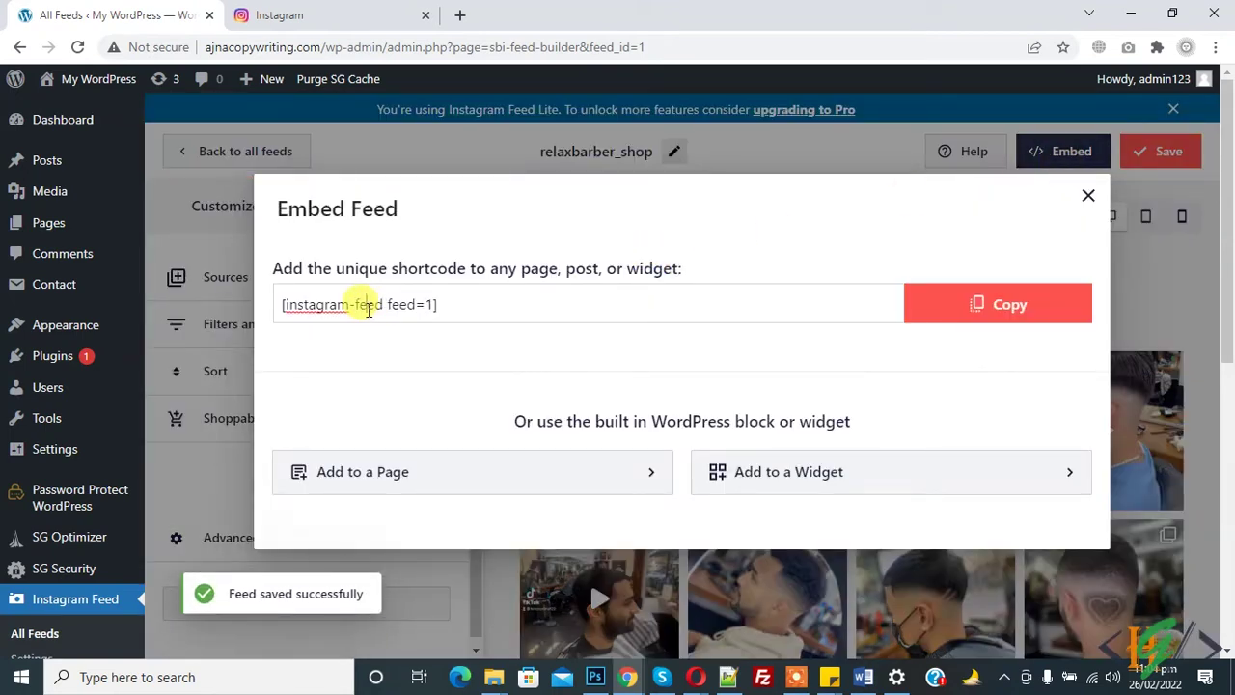
{"action": "triple_click", "coordinate": [368, 309]}
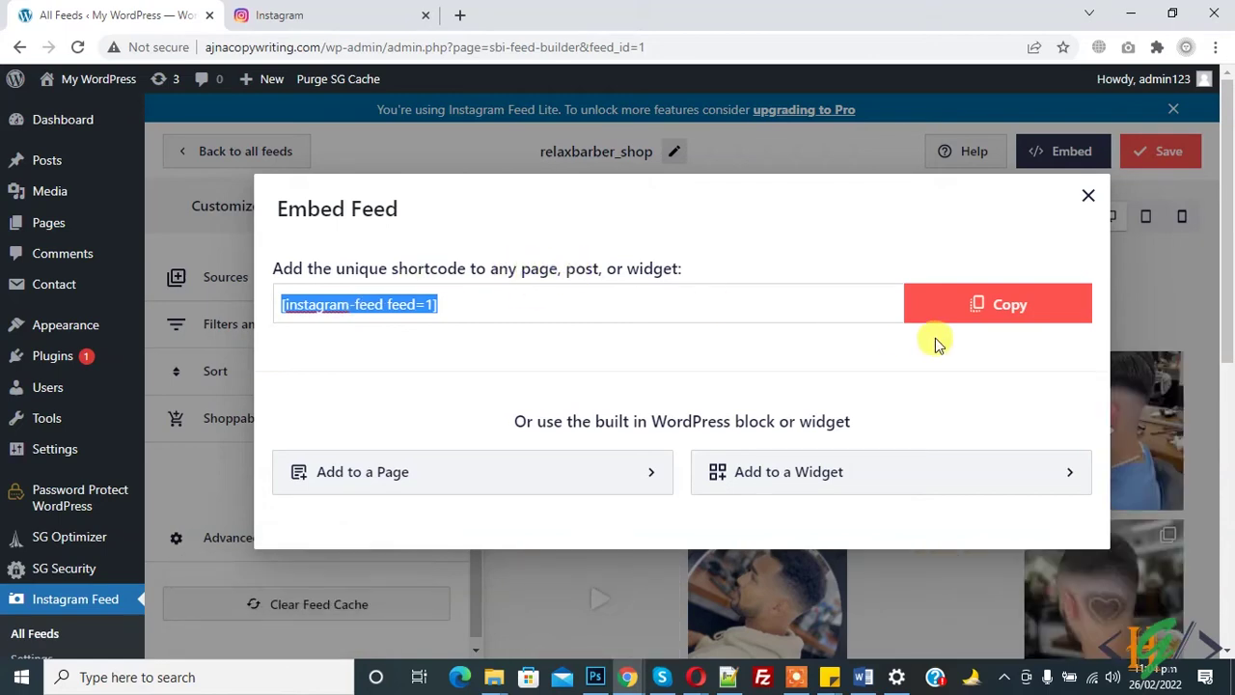
{"action": "left_click", "coordinate": [985, 307]}
{"action": "left_click", "coordinate": [1088, 198]}
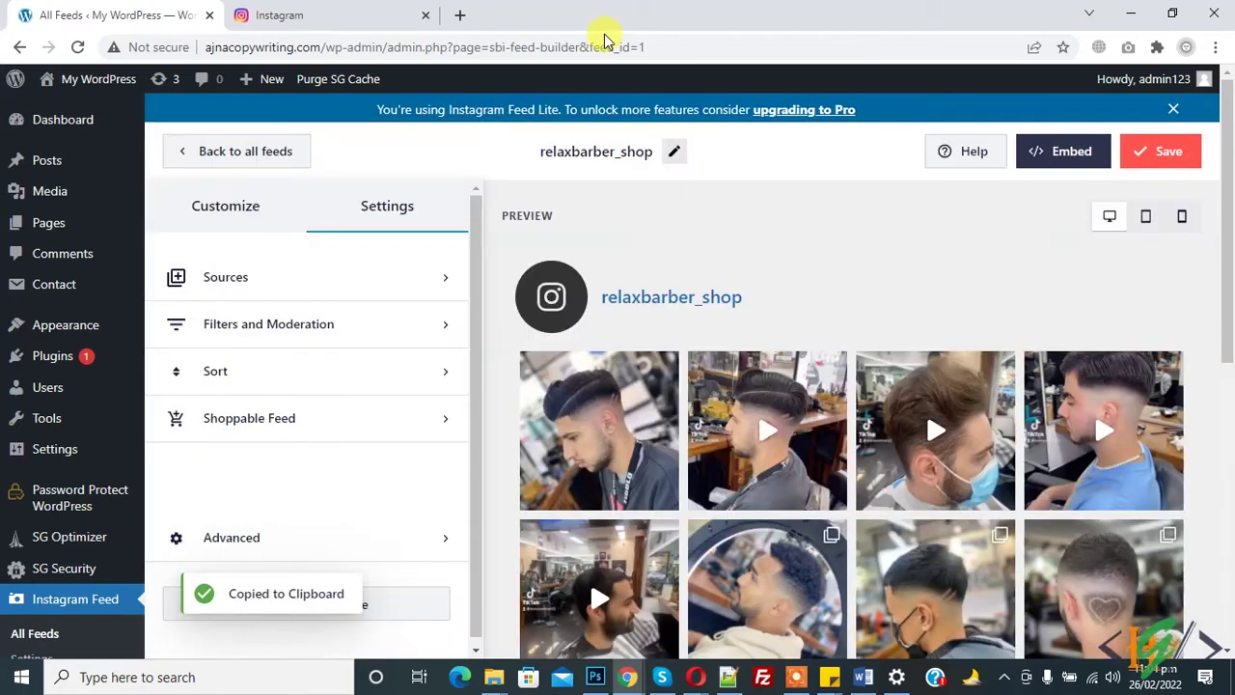
Open the live site in a new tab and start editing the Home page.
{"action": "right_click", "coordinate": [94, 113]}
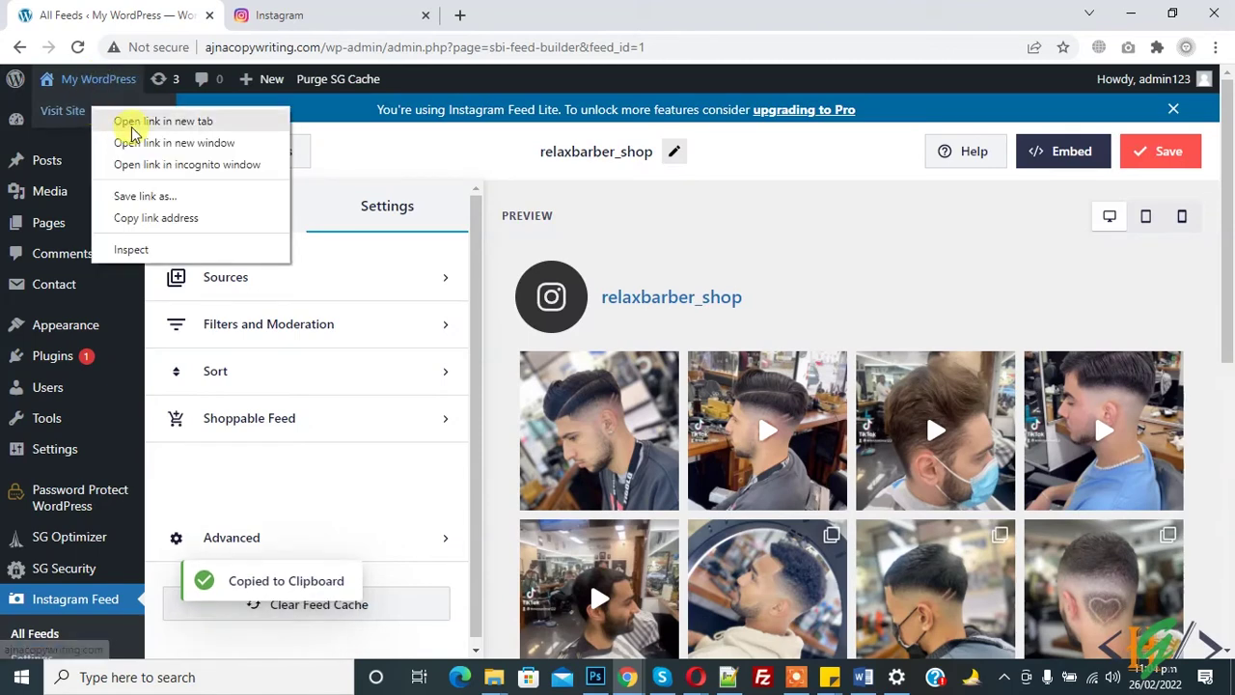
{"action": "left_click", "coordinate": [130, 122]}
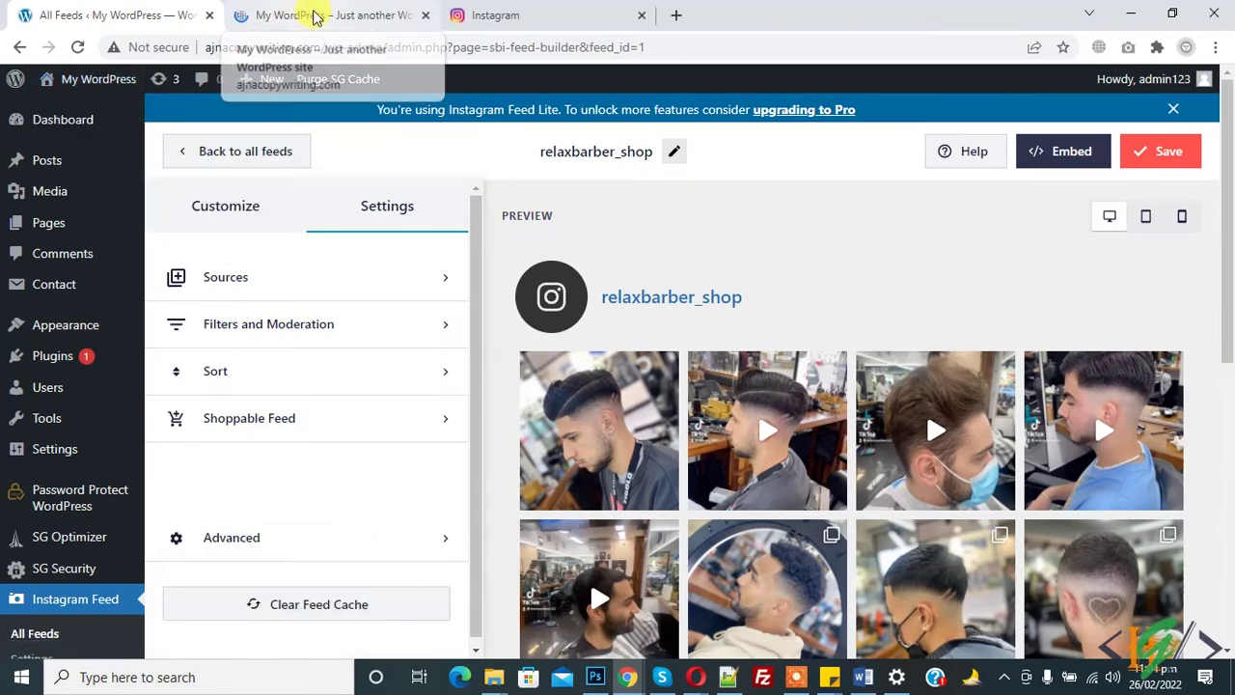
{"action": "left_click", "coordinate": [314, 15]}
{"action": "left_click", "coordinate": [426, 94]}
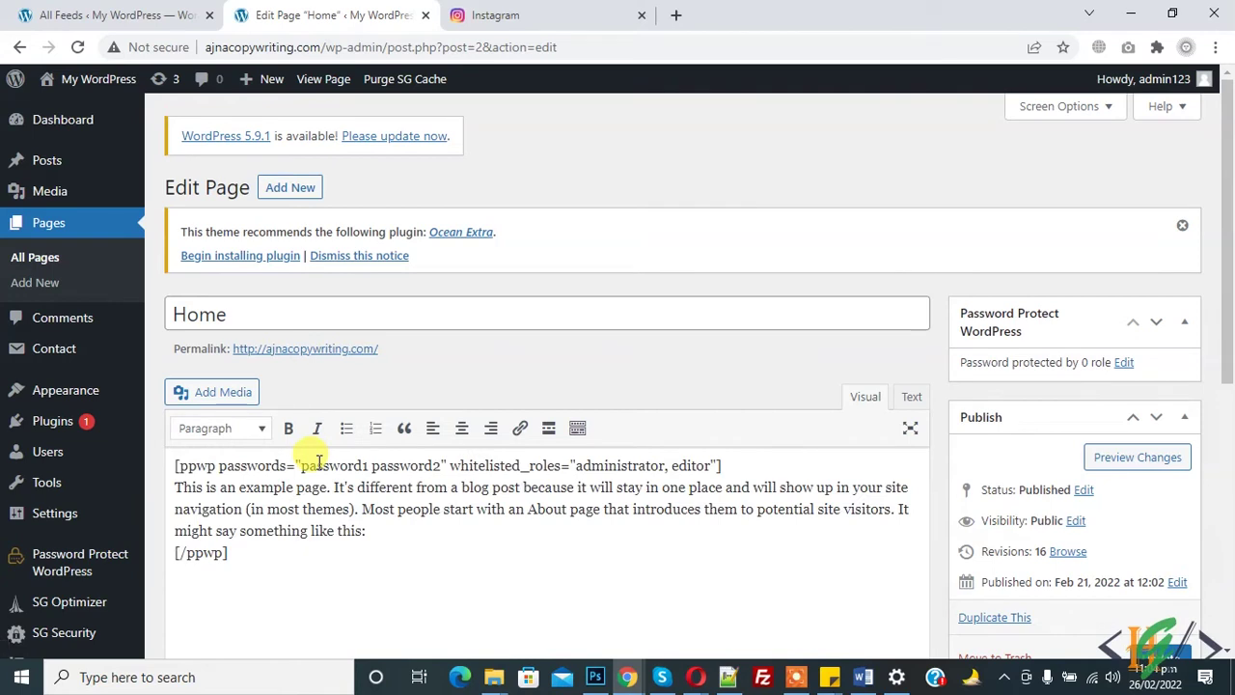
Paste [instagram-feed feed=1] at the top of the Home page content and update the page.
{"action": "left_click", "coordinate": [173, 466]}
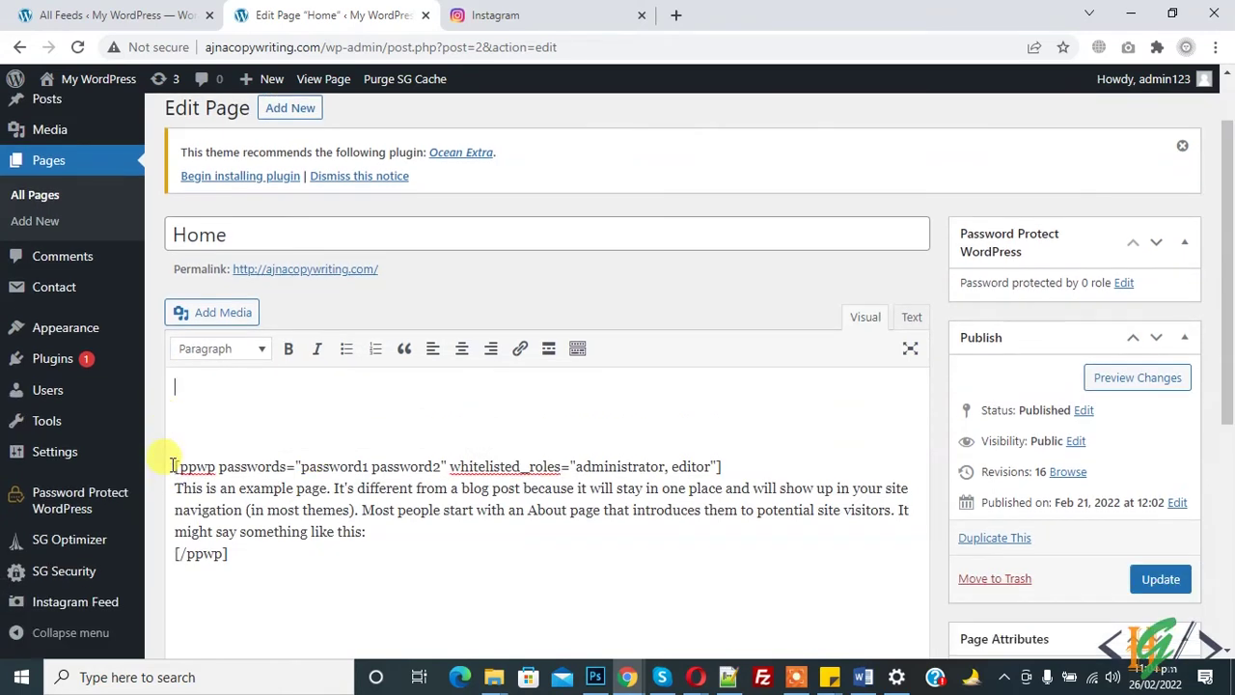
{"action": "key", "text": "ctrl+v"}
{"action": "left_click", "coordinate": [1161, 579]}
{"action": "mouse_move", "coordinate": [79, 85]}
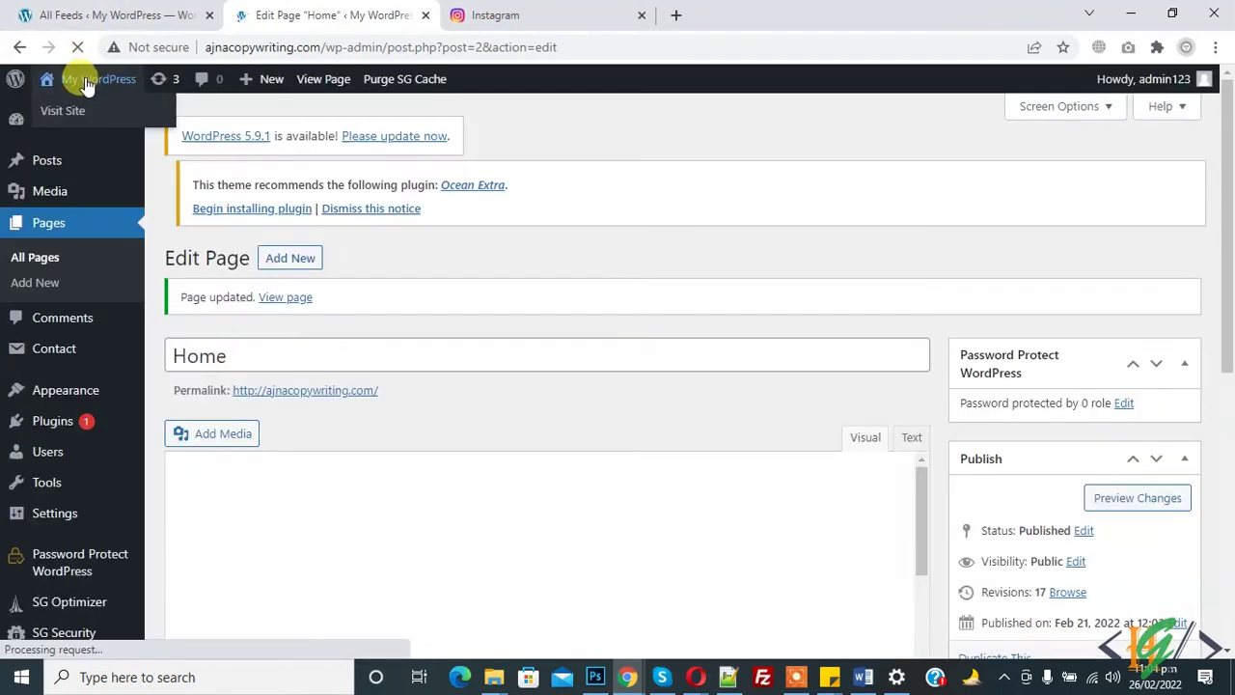
{"action": "left_click", "coordinate": [69, 111]}
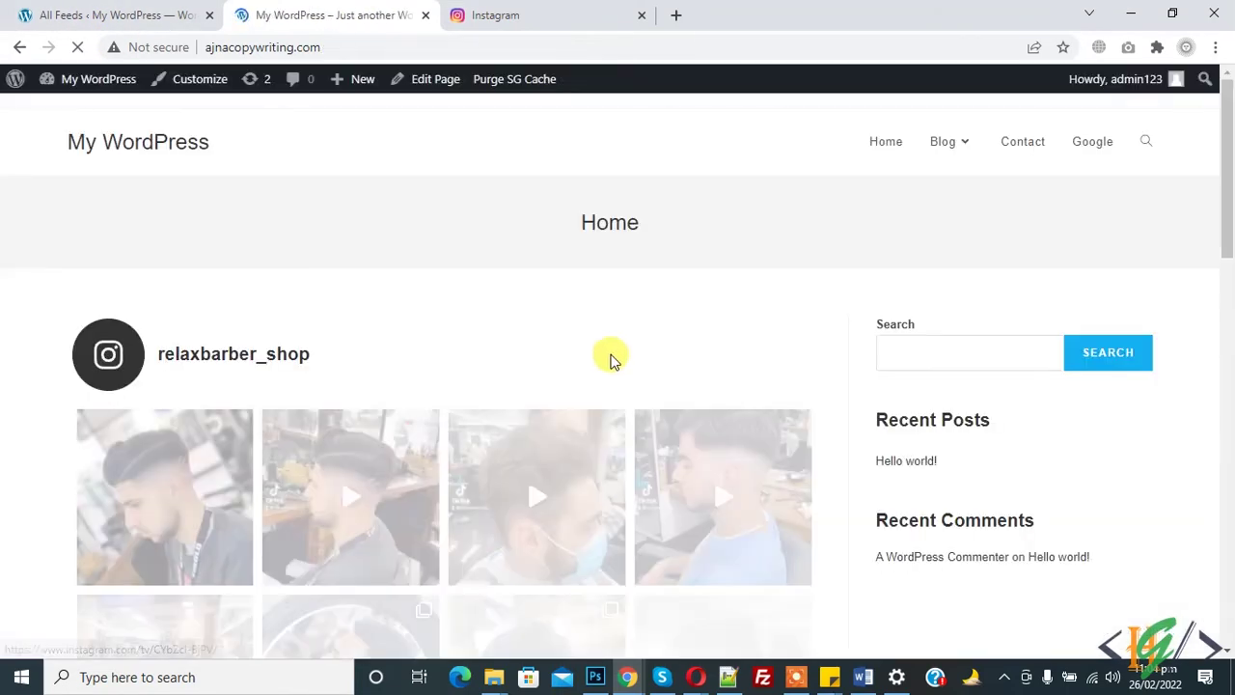
Scroll to the relaxbarber_shop Instagram grid on the Home page and load more posts.
{"action": "left_click_drag", "start_coordinate": [1229, 224], "coordinate": [1230, 494]}
{"action": "left_click", "coordinate": [366, 453]}
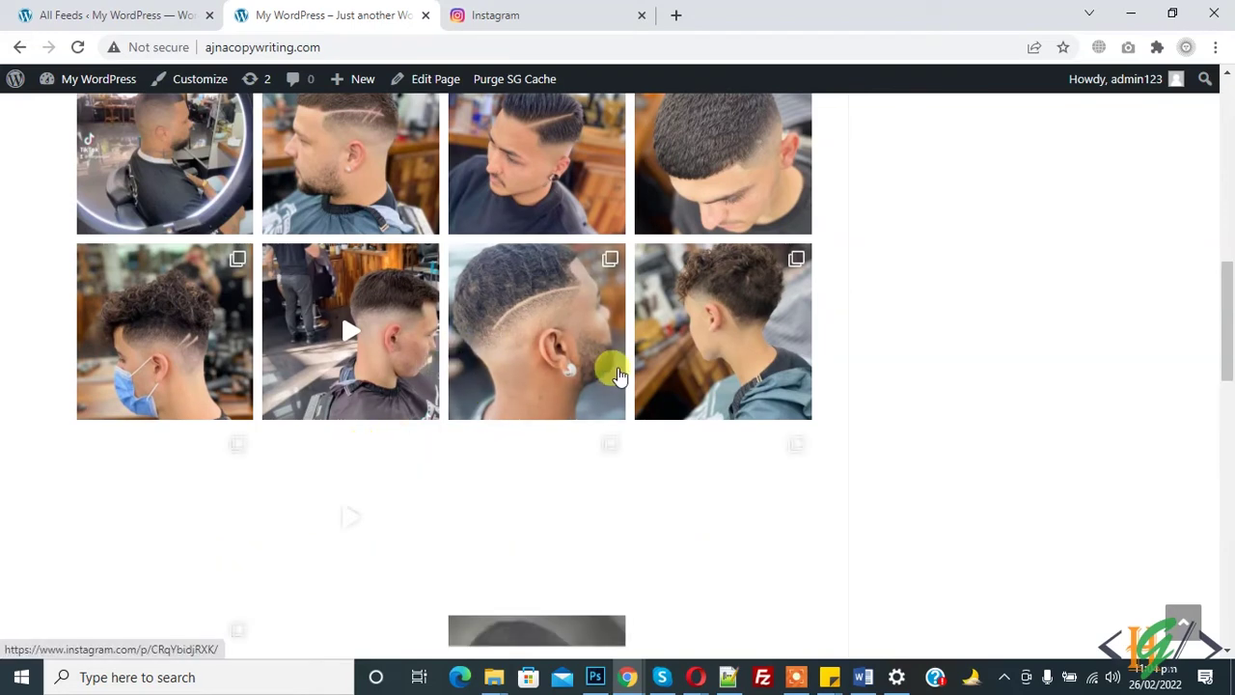
{"action": "left_click_drag", "start_coordinate": [1229, 338], "coordinate": [1228, 494]}
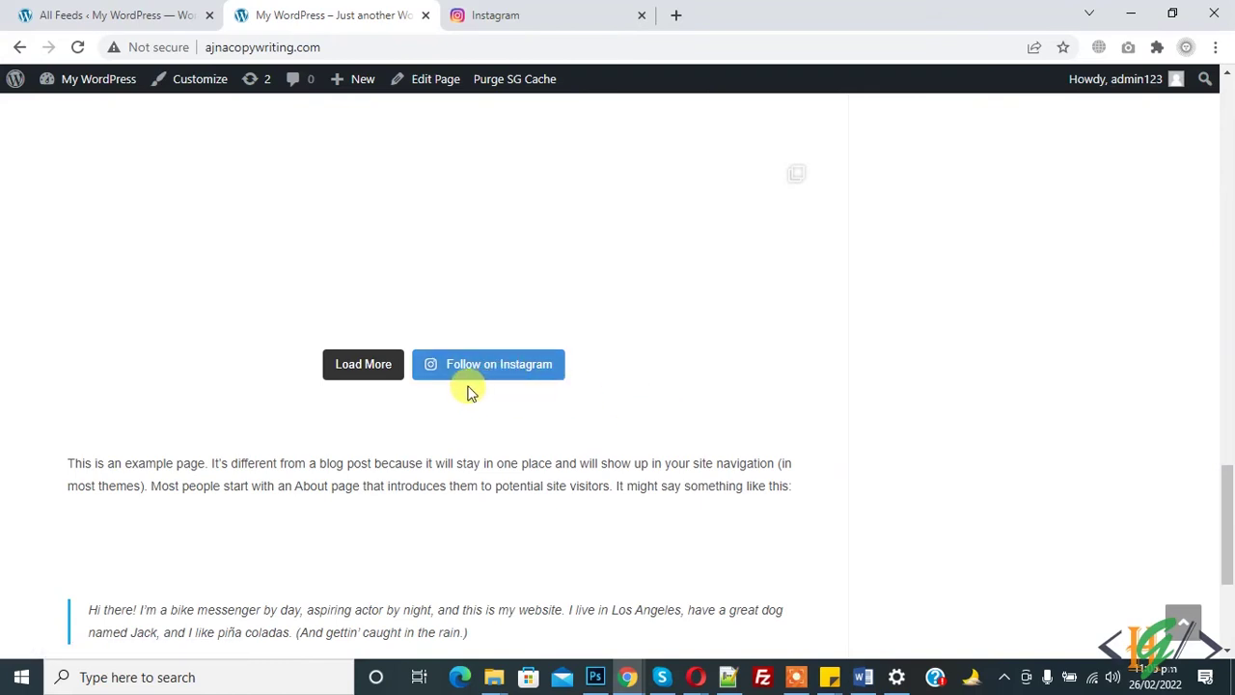
In the feed builder, review Sources, Filters and Moderation, and Sort (Newest), then switch to Customize.
{"action": "left_click", "coordinate": [125, 12]}
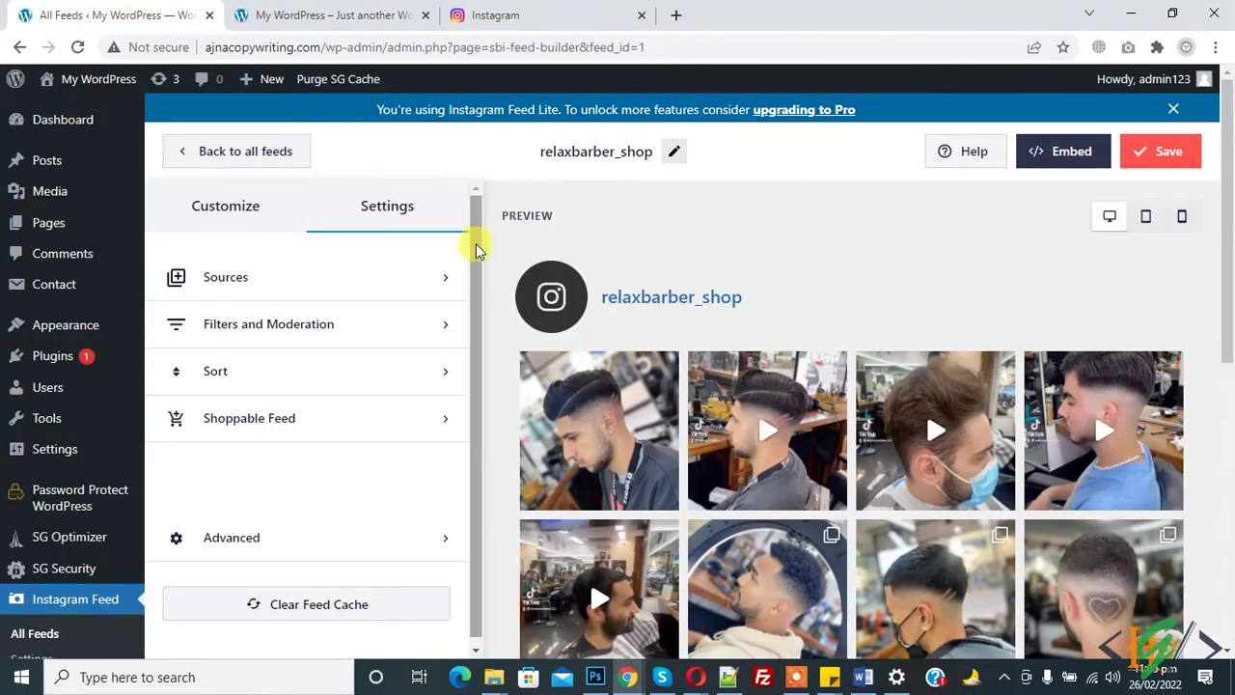
{"action": "mouse_move", "coordinate": [1230, 268]}
{"action": "left_mouse_down"}
{"action": "mouse_move", "coordinate": [1224, 505]}
{"action": "mouse_move", "coordinate": [1229, 266]}
{"action": "left_mouse_up"}
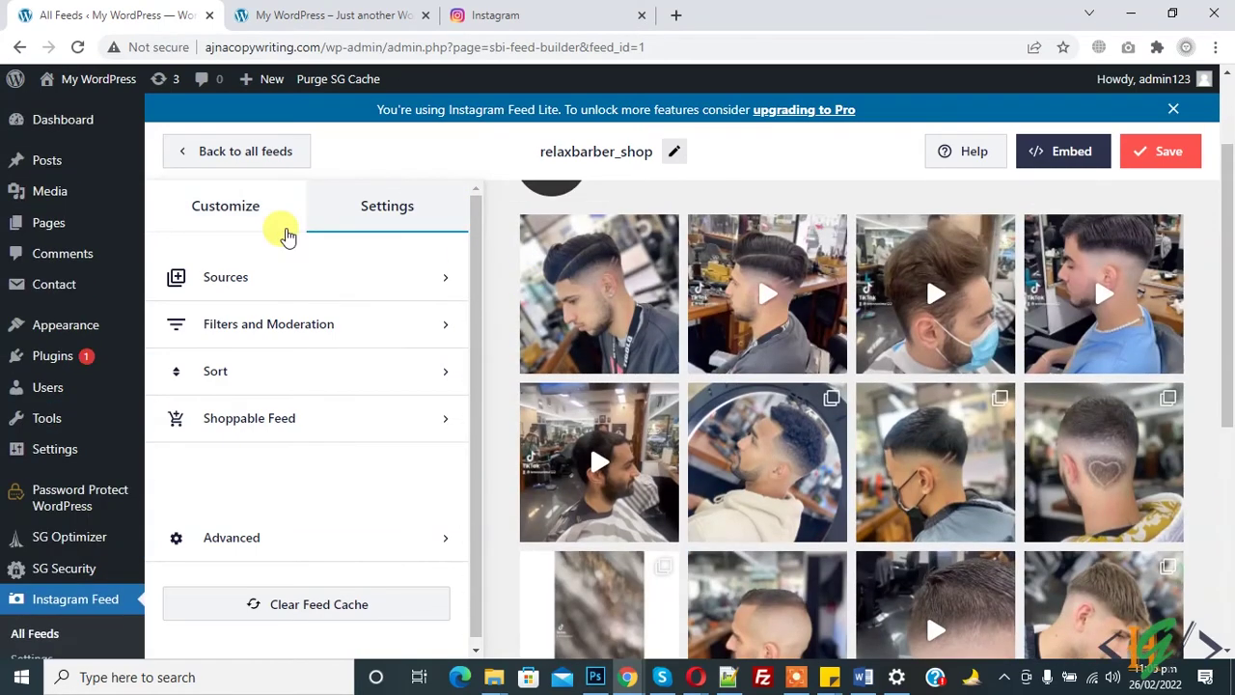
{"action": "left_click", "coordinate": [323, 295]}
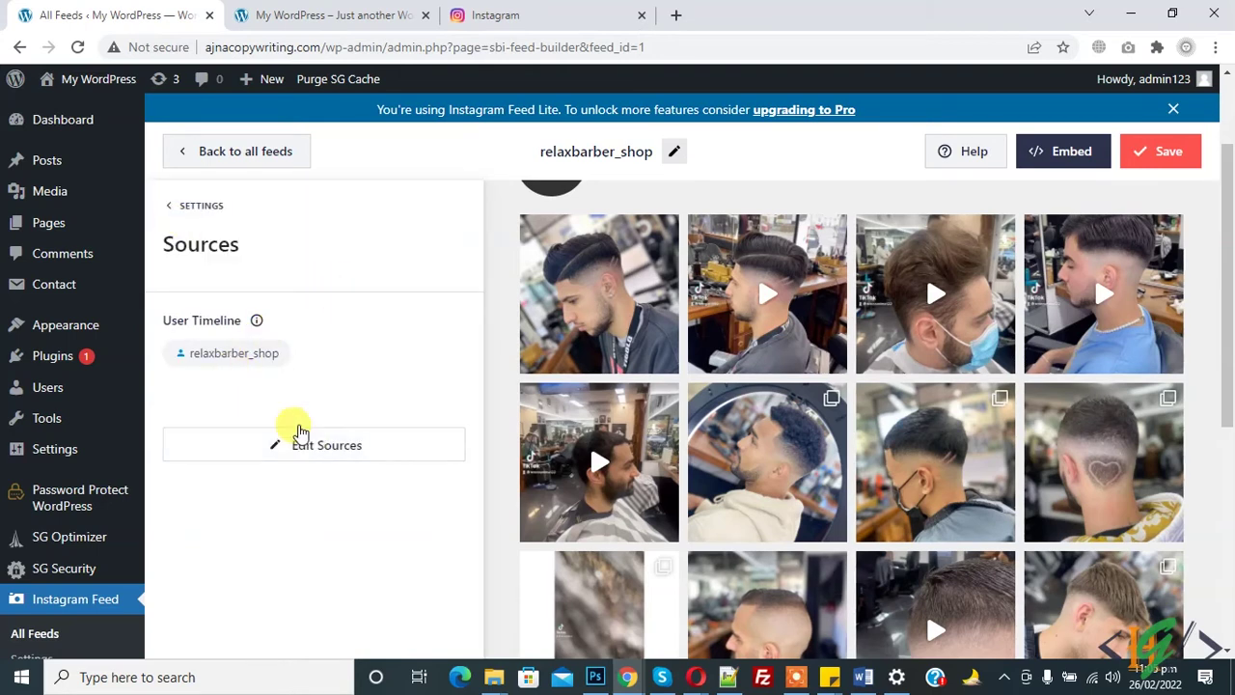
{"action": "left_click", "coordinate": [174, 206]}
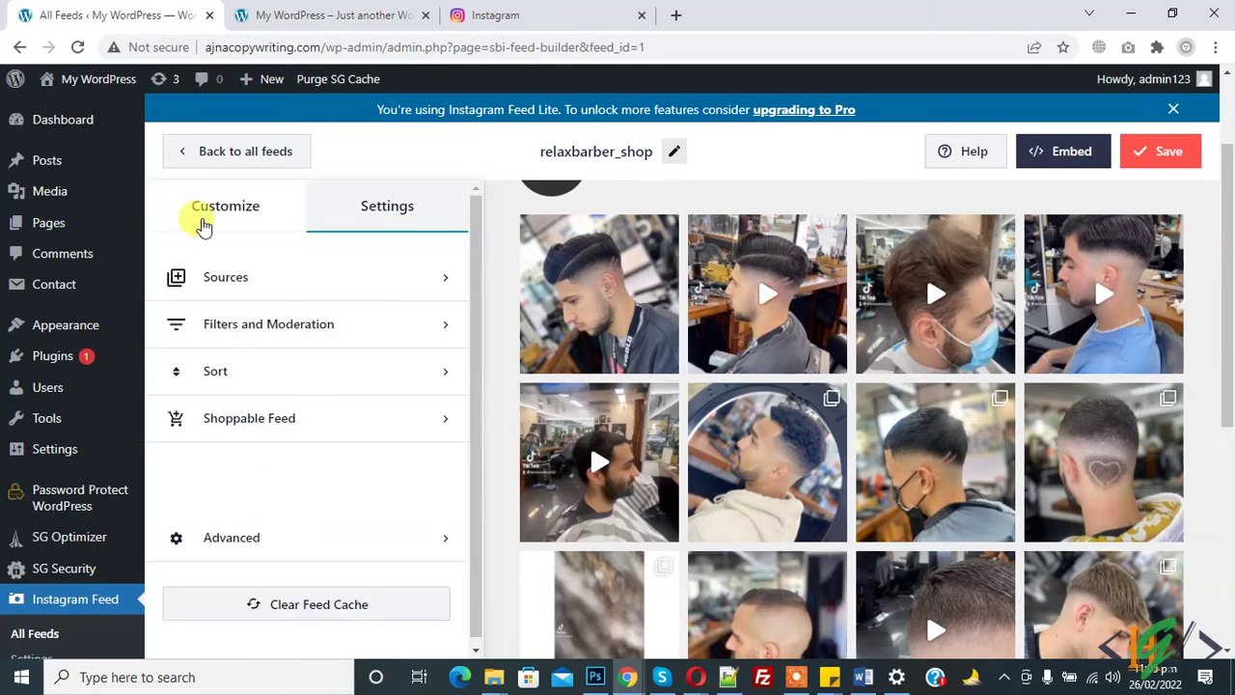
{"action": "left_click", "coordinate": [305, 345]}
{"action": "left_click", "coordinate": [176, 218]}
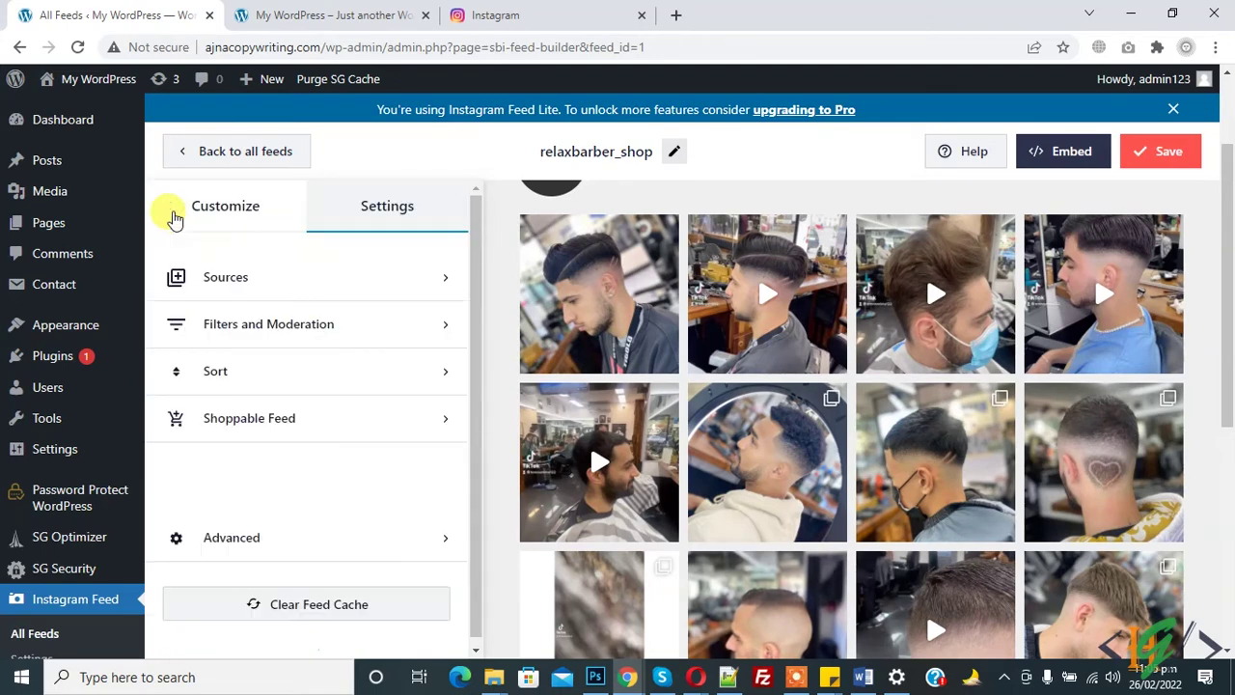
{"action": "left_click", "coordinate": [295, 374]}
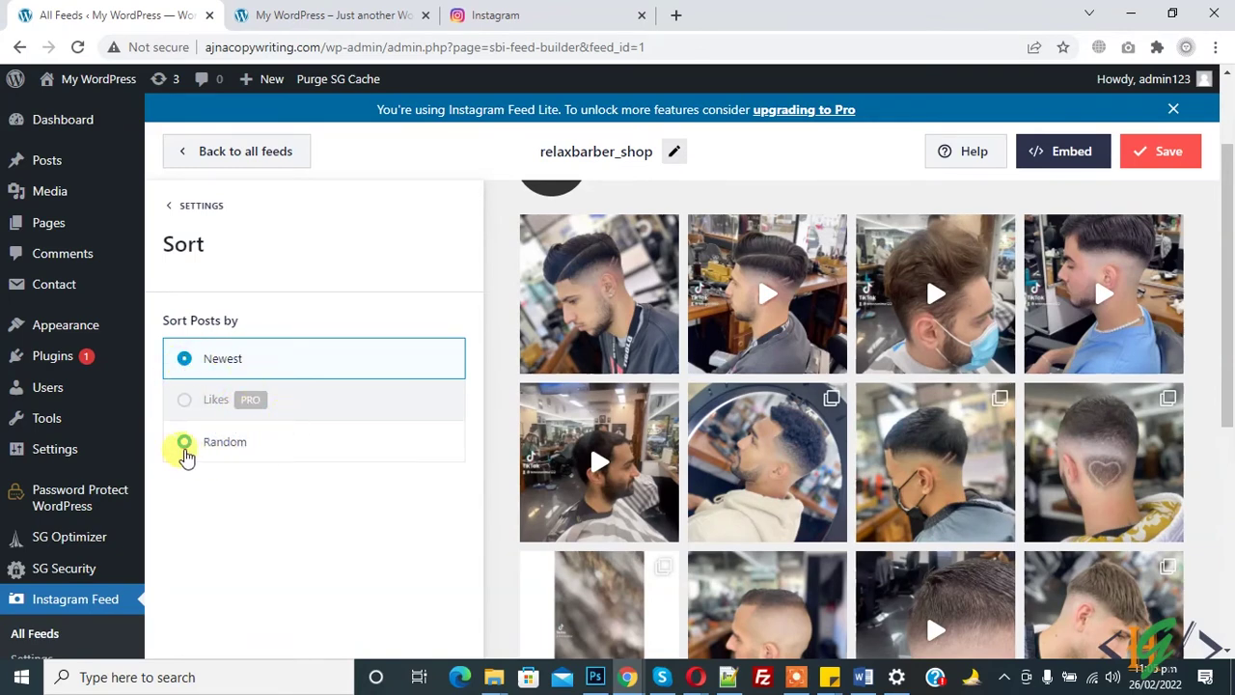
{"action": "left_click", "coordinate": [174, 206]}
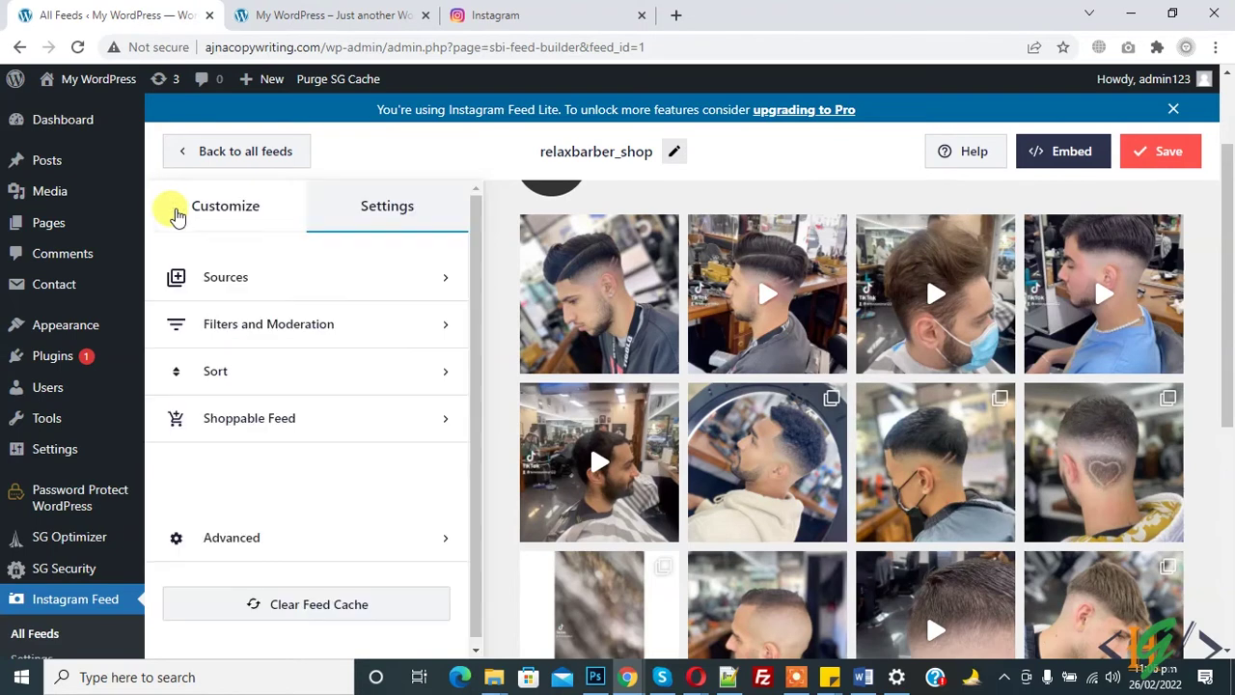
{"action": "left_click", "coordinate": [232, 210]}
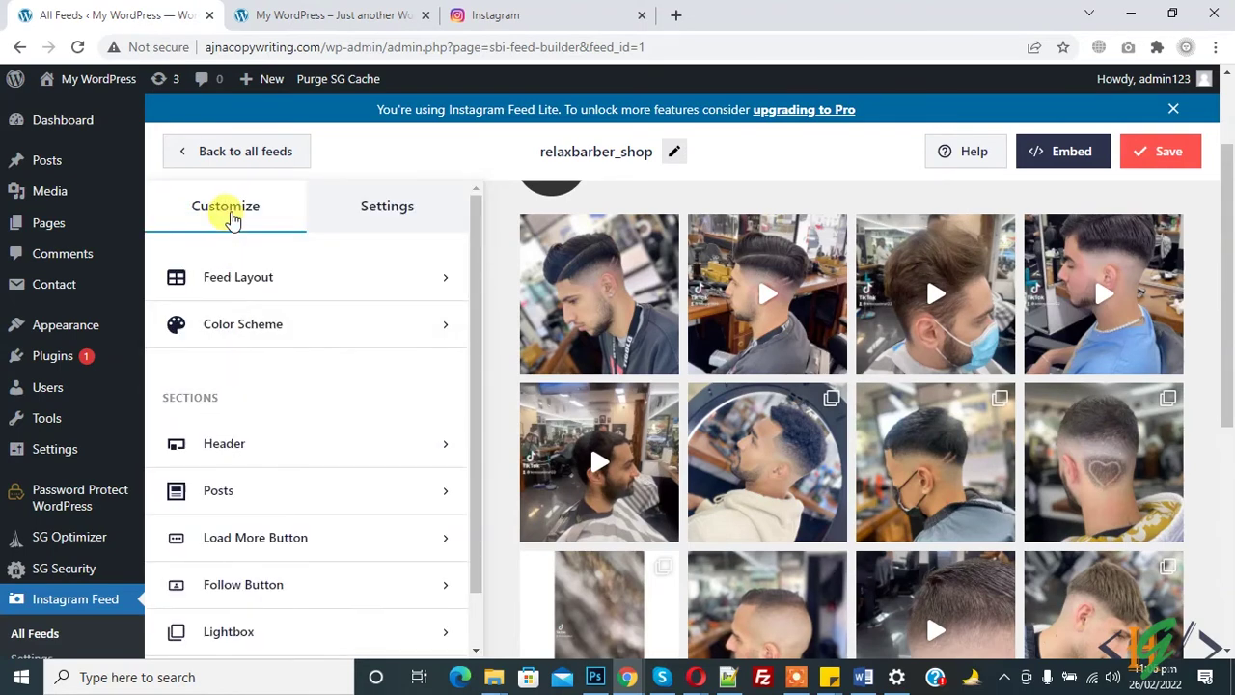
Open Feed Layout and try the Carousel layout, dismissing the upgrade offer.
{"action": "left_click", "coordinate": [280, 285]}
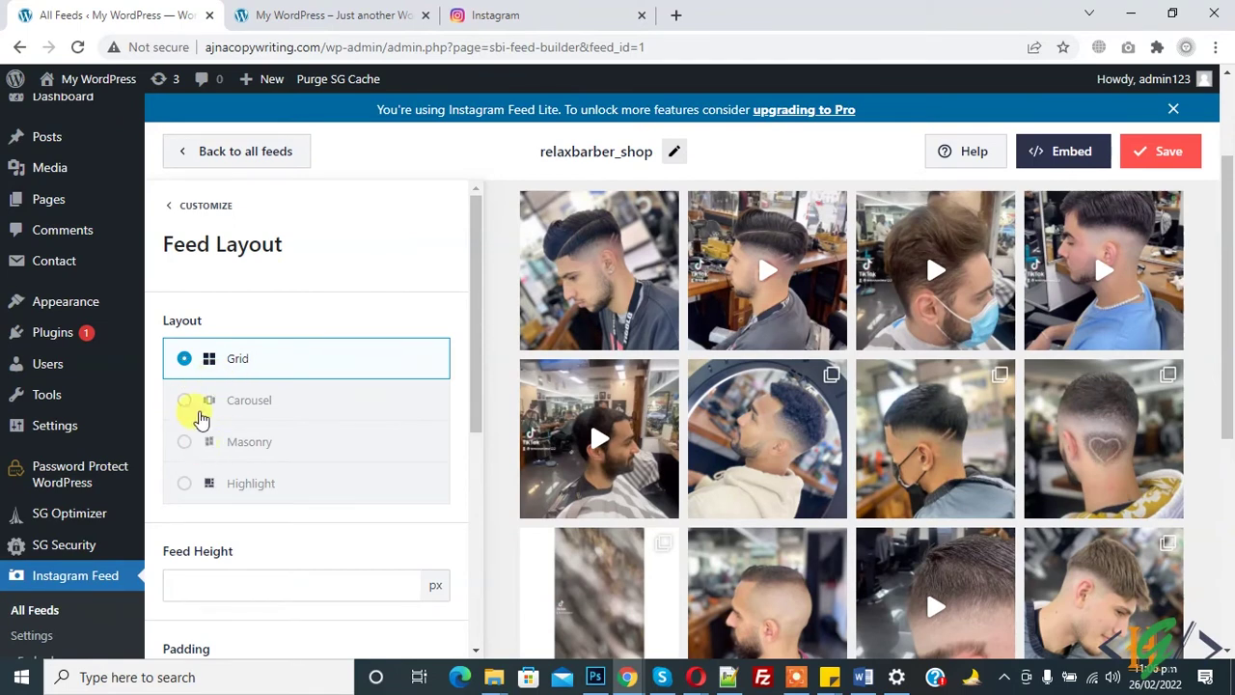
{"action": "left_click", "coordinate": [190, 410]}
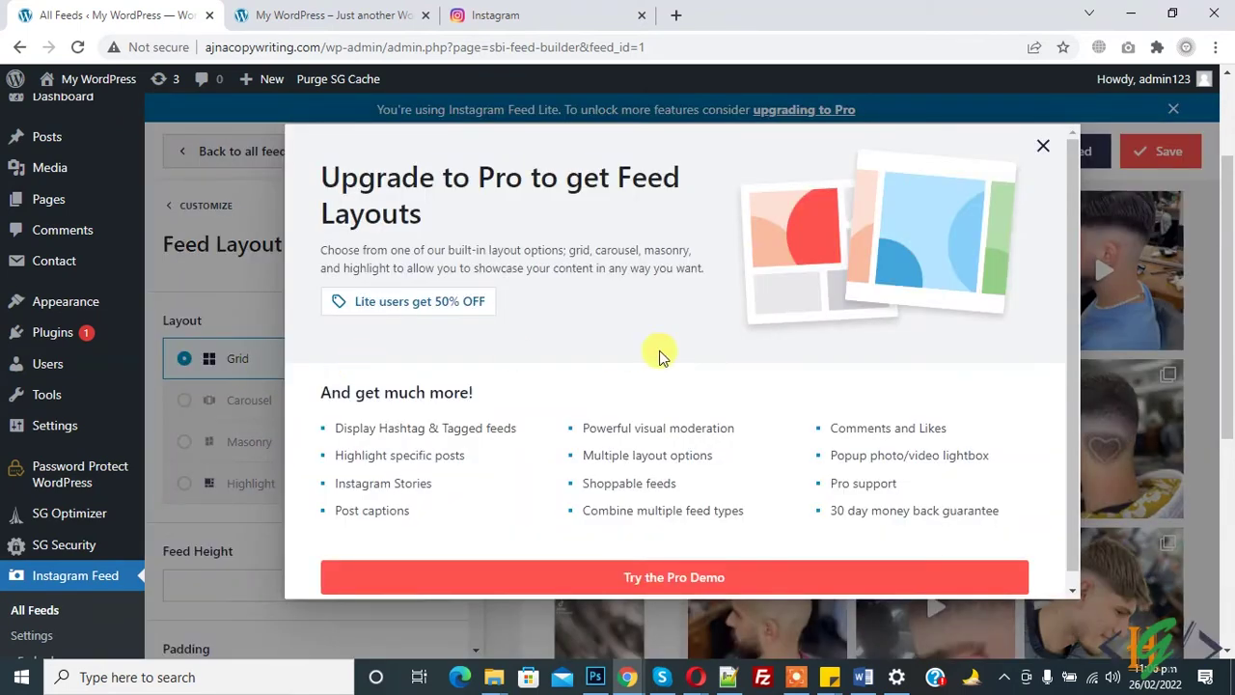
{"action": "left_click", "coordinate": [1043, 151]}
{"action": "left_click_drag", "start_coordinate": [474, 351], "coordinate": [488, 460]}
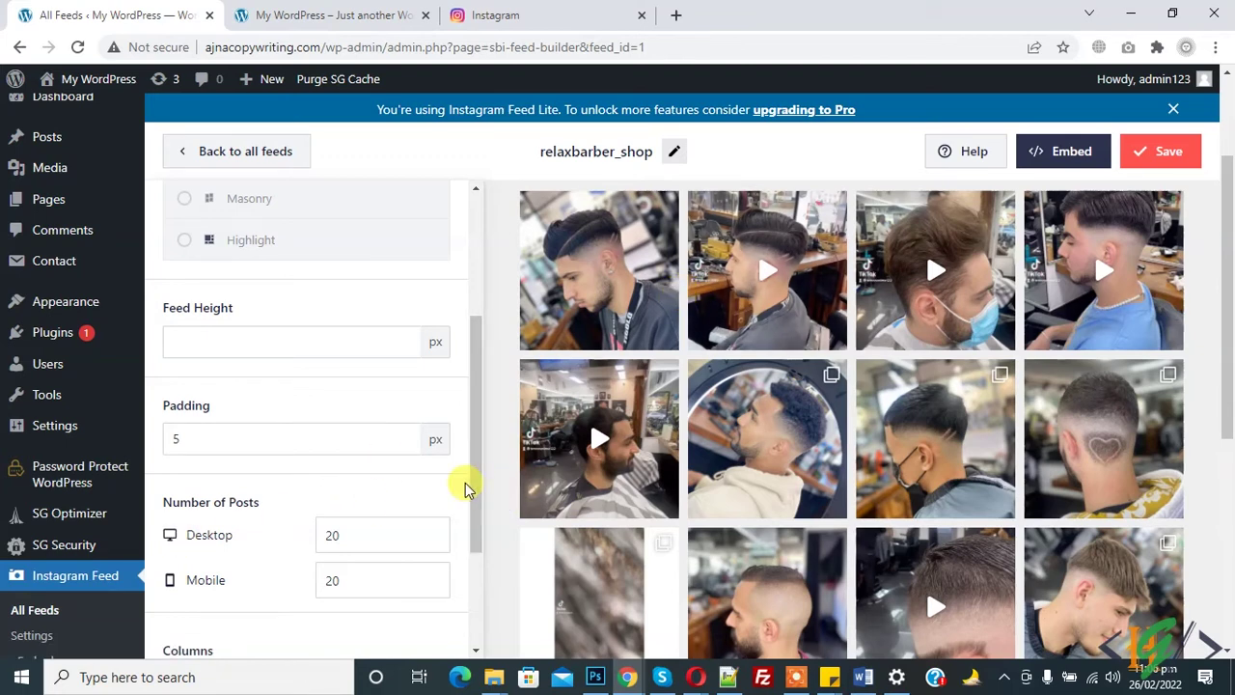
{"action": "left_click_drag", "start_coordinate": [474, 491], "coordinate": [474, 561]}
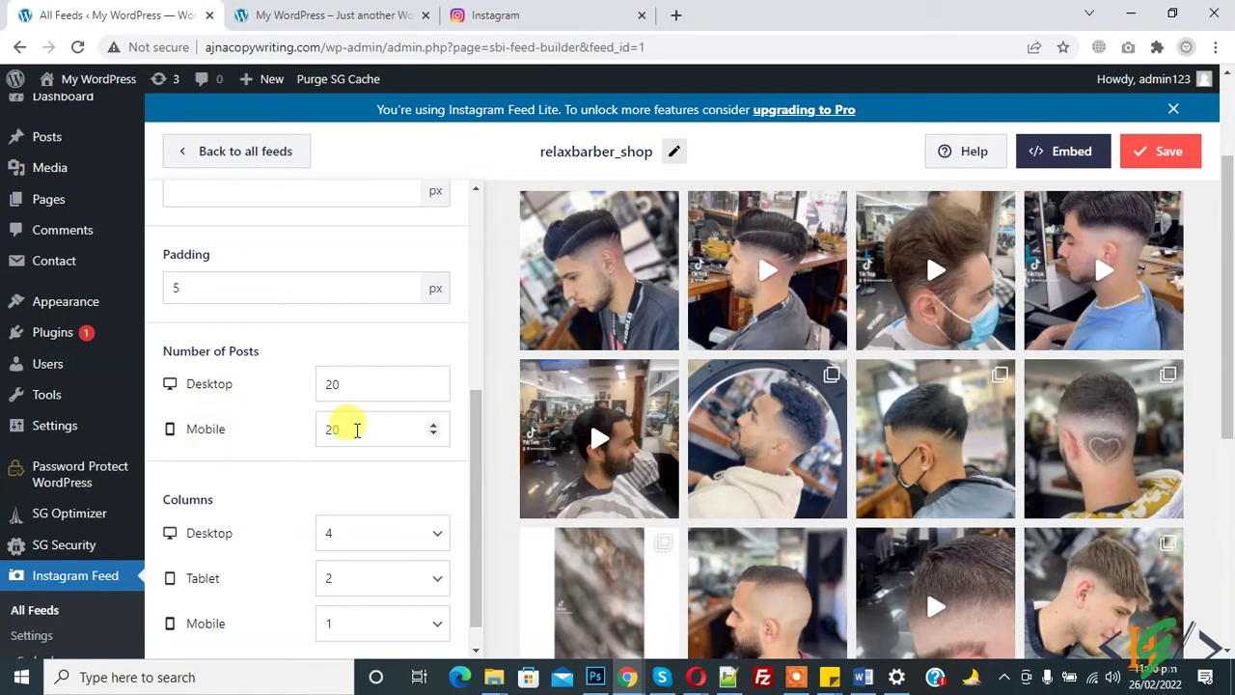
Set Number of Posts to 10 on desktop and 6 on mobile, with 5 desktop columns.
{"action": "double_click", "coordinate": [334, 383]}
{"action": "type", "text": "10"}
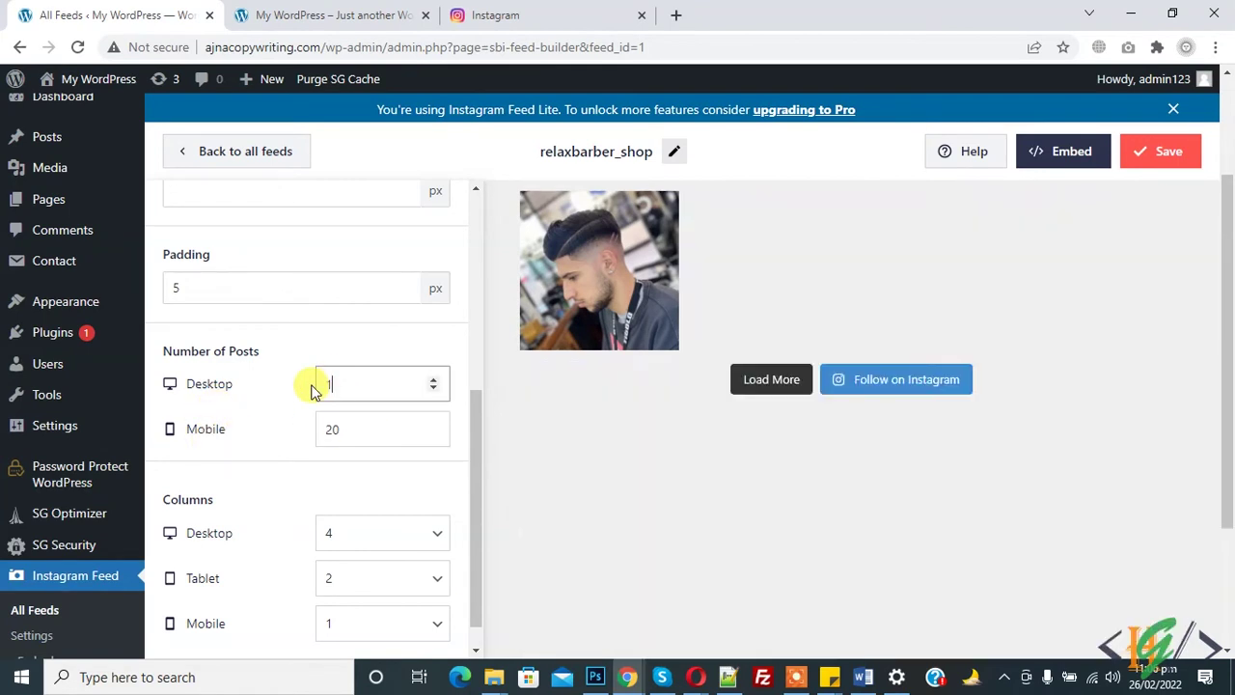
{"action": "double_click", "coordinate": [318, 435]}
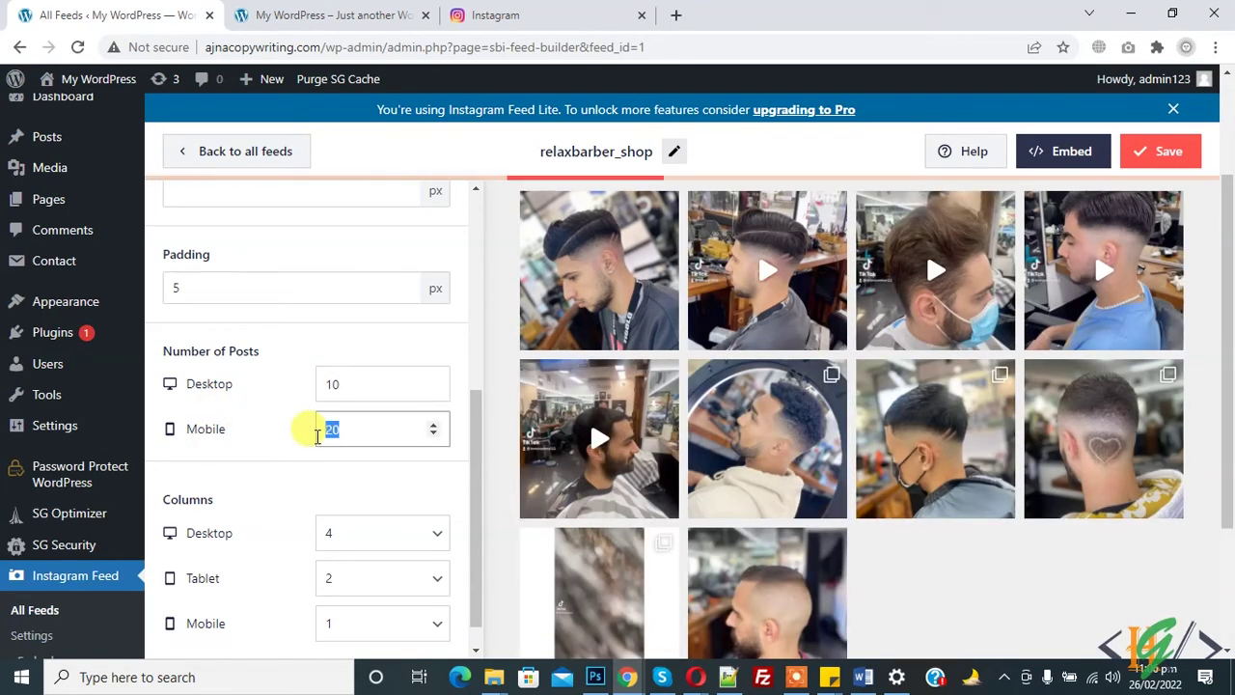
{"action": "type", "text": "6"}
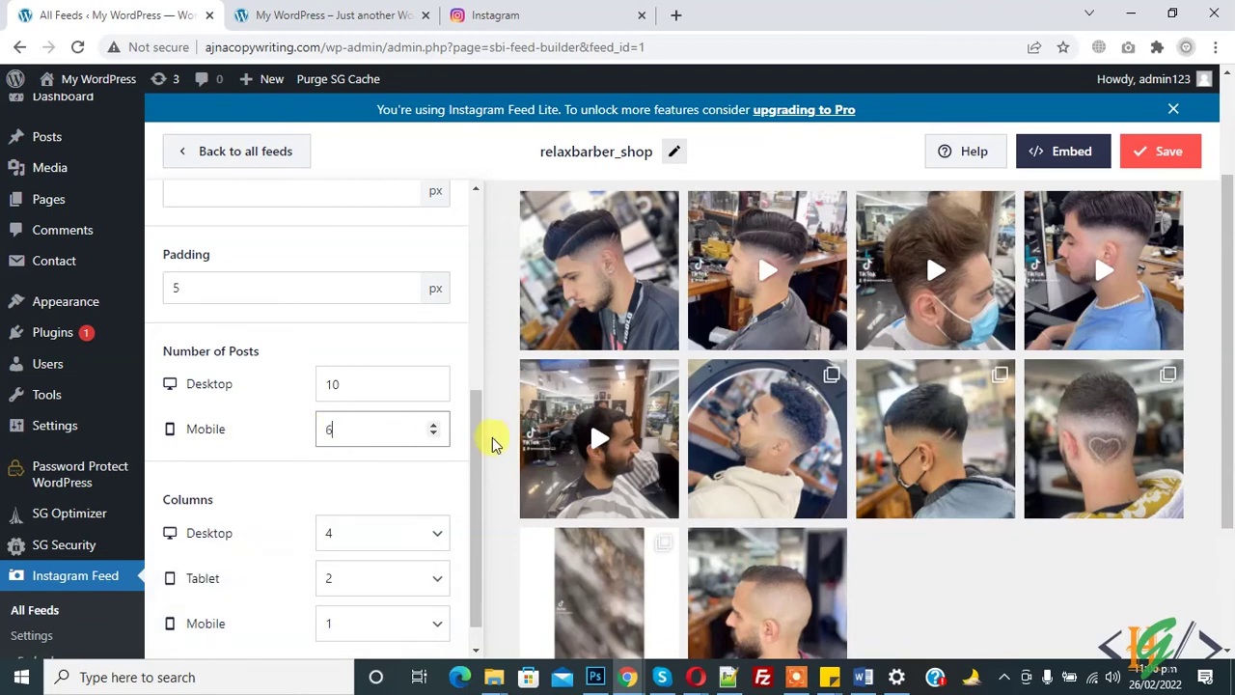
{"action": "left_click_drag", "start_coordinate": [480, 414], "coordinate": [473, 491]}
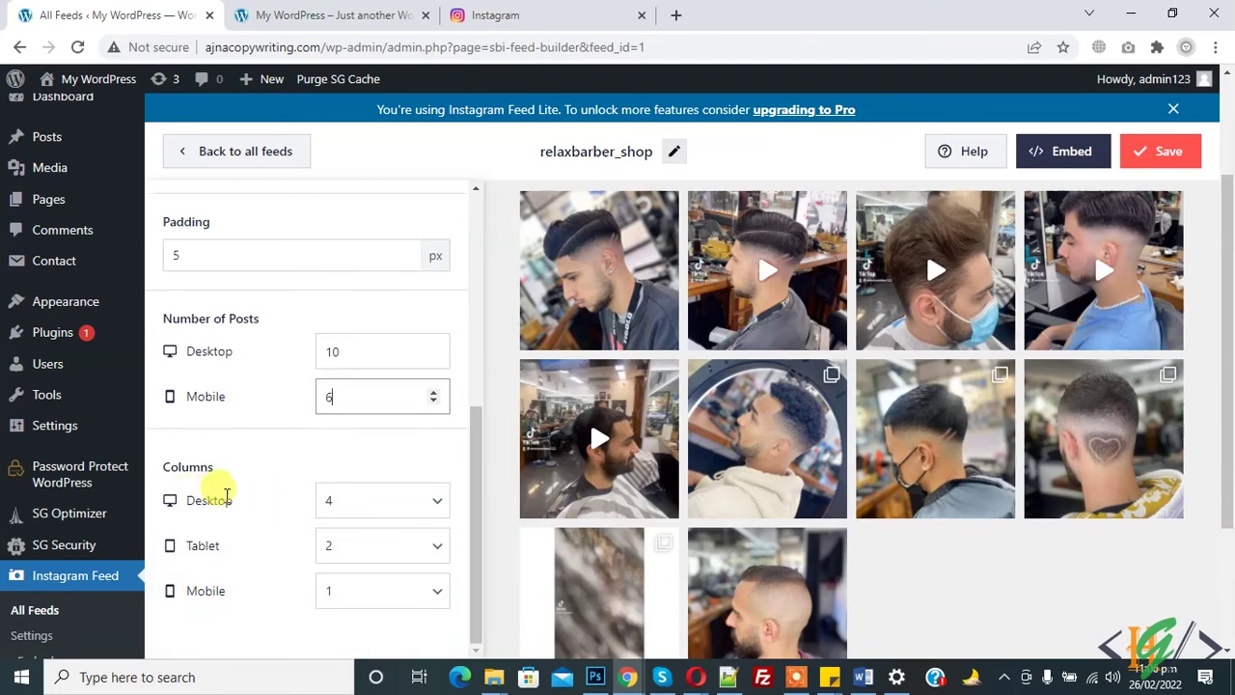
{"action": "left_click", "coordinate": [348, 508]}
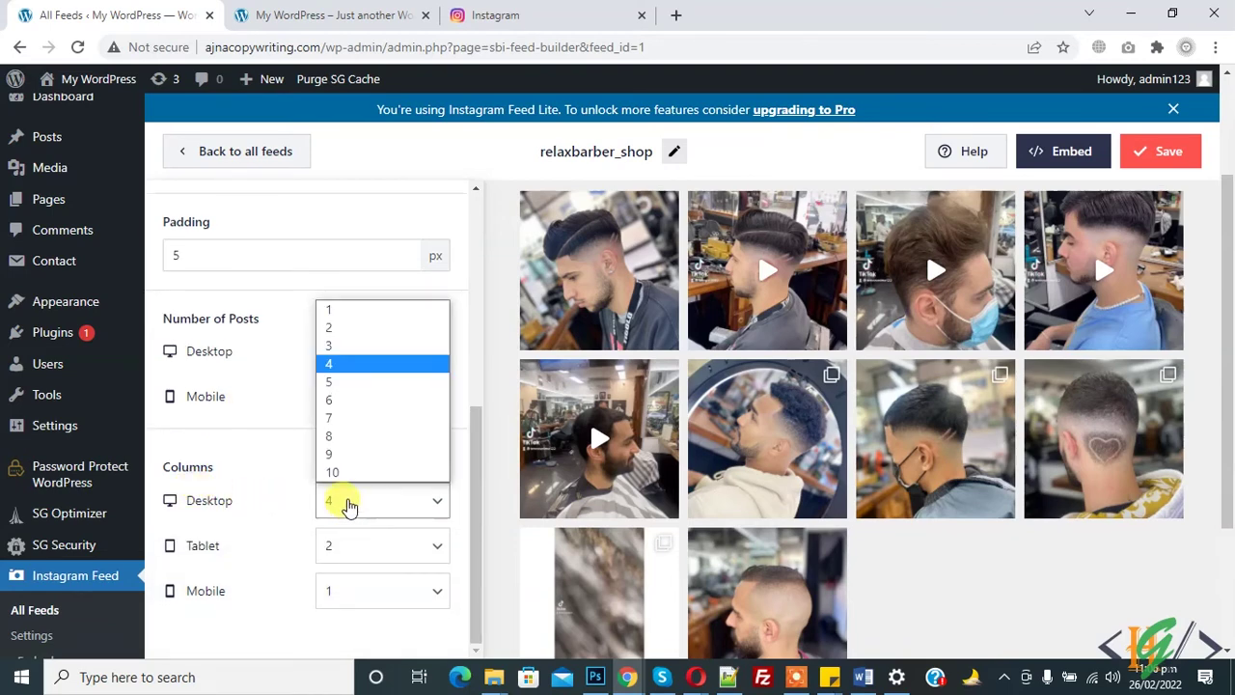
{"action": "left_click", "coordinate": [331, 382]}
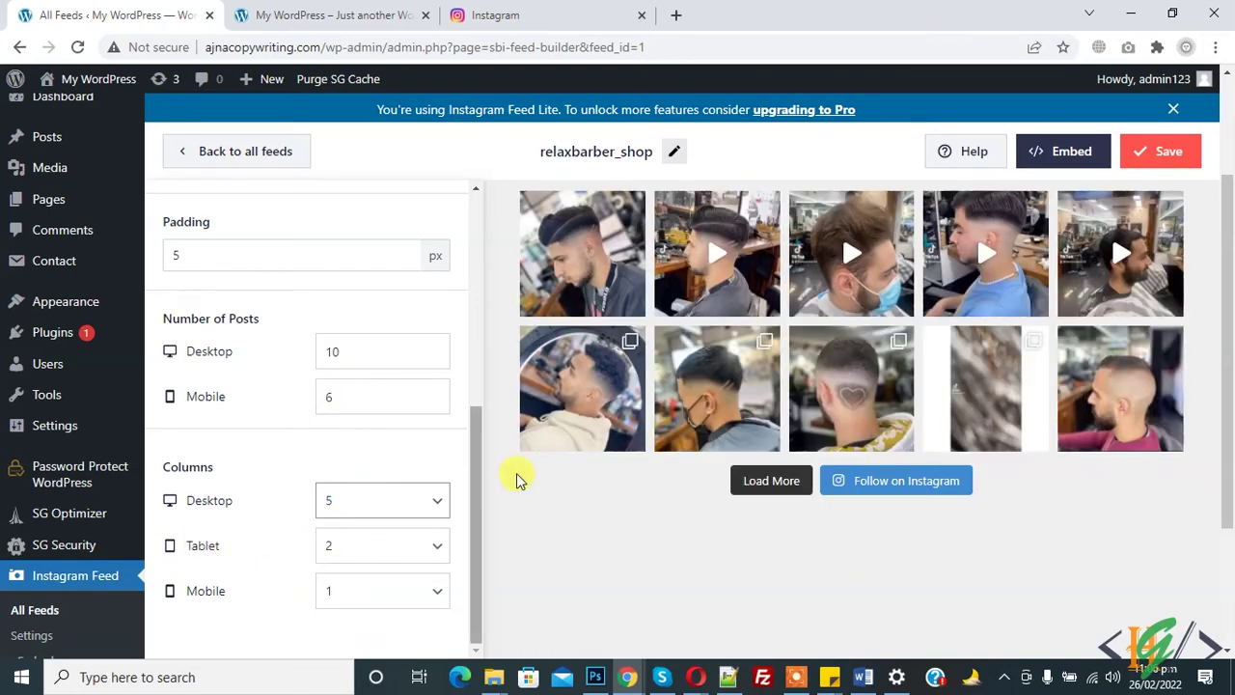
{"action": "left_click_drag", "start_coordinate": [474, 480], "coordinate": [491, 248]}
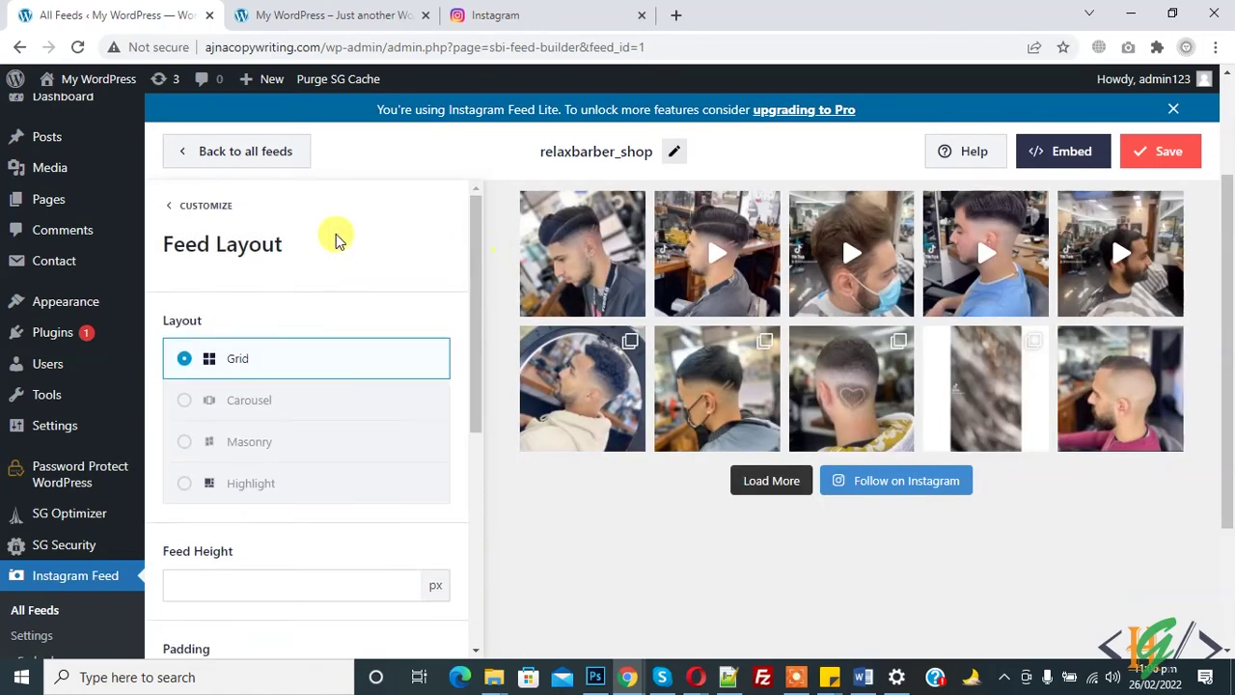
Peek at Color Scheme, then try Small and Large header sizes before reselecting Medium.
{"action": "left_click", "coordinate": [168, 210]}
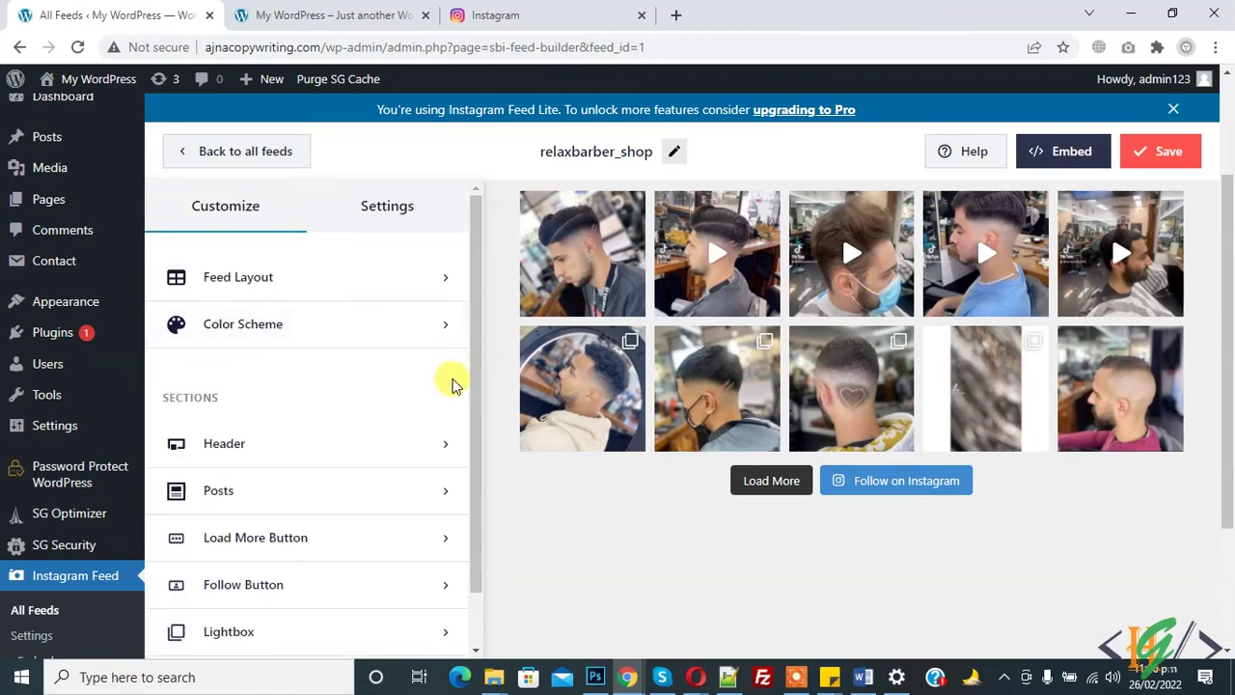
{"action": "left_click", "coordinate": [281, 333]}
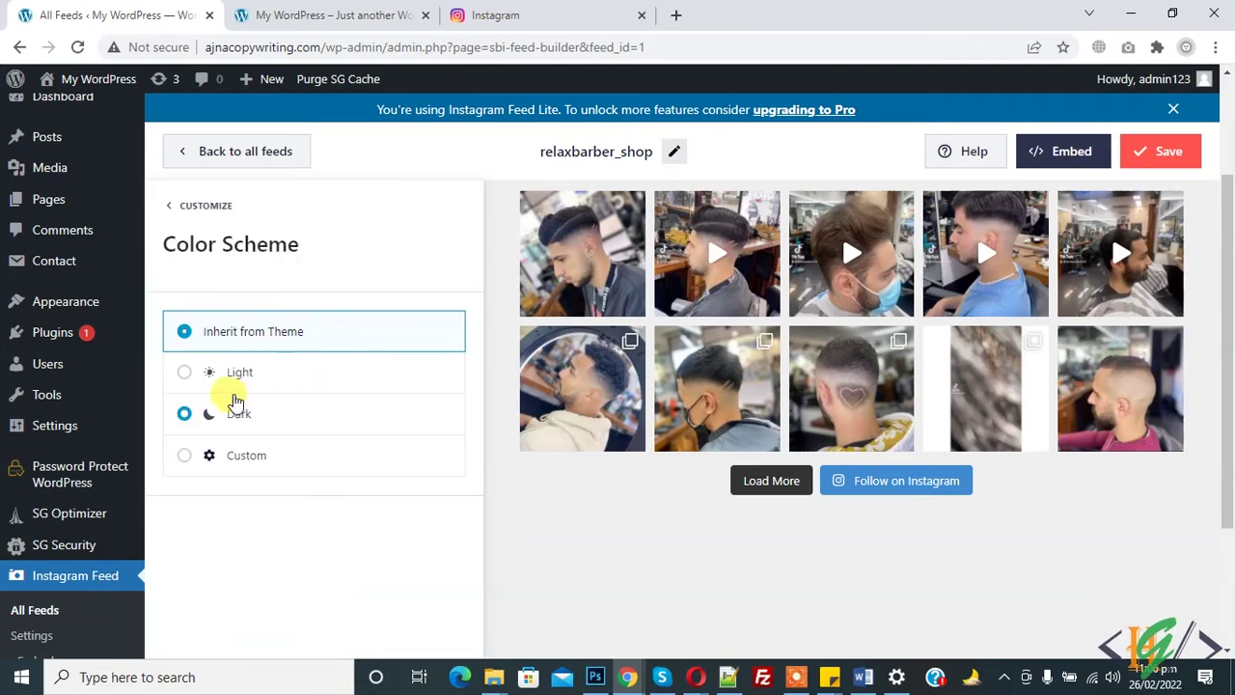
{"action": "left_click", "coordinate": [168, 204]}
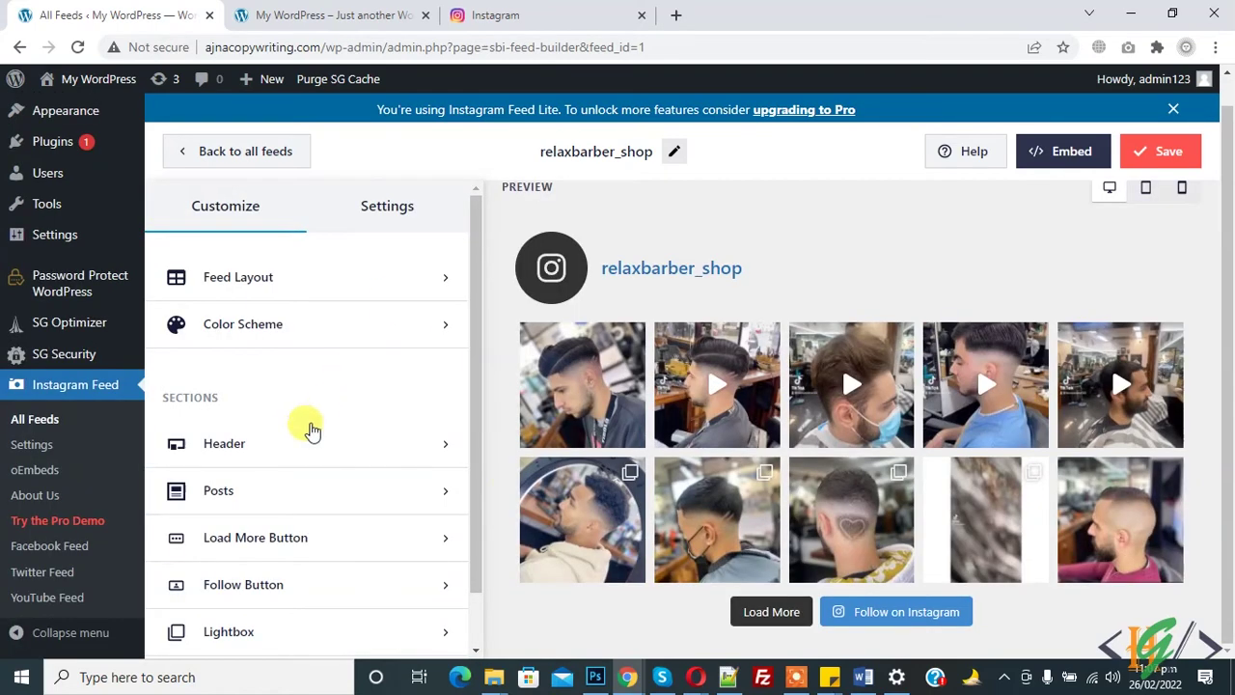
{"action": "left_click", "coordinate": [289, 443]}
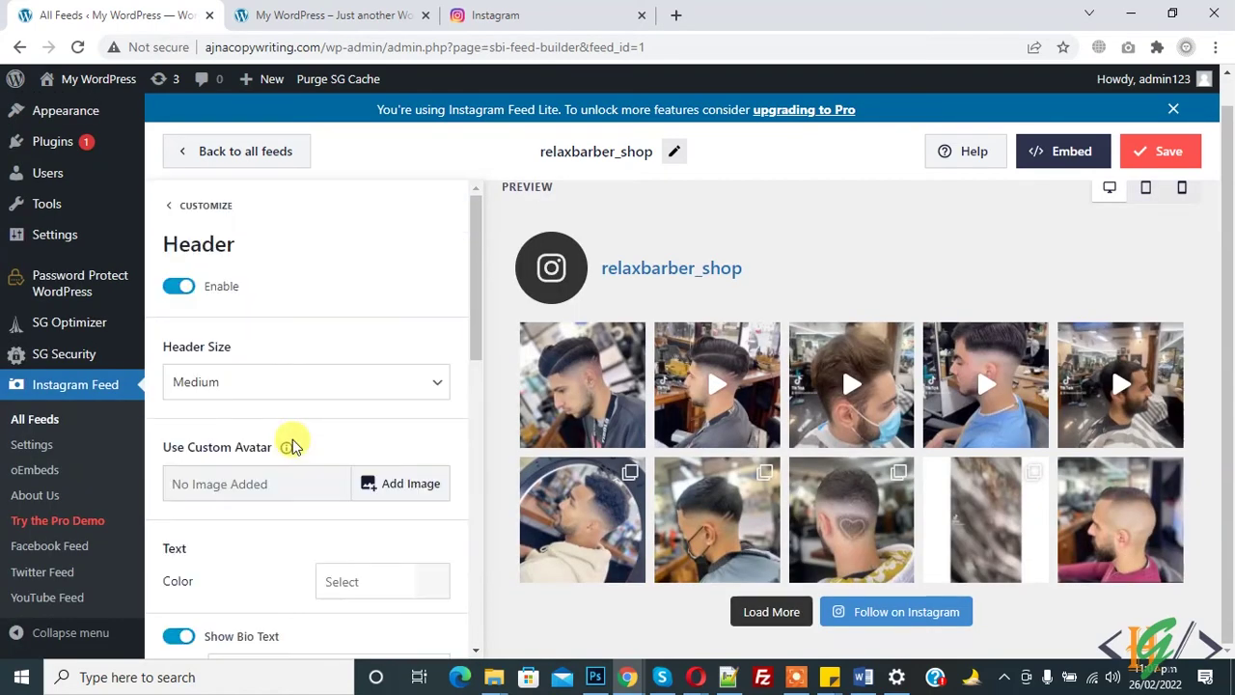
{"action": "left_click", "coordinate": [241, 391]}
{"action": "left_click", "coordinate": [229, 408]}
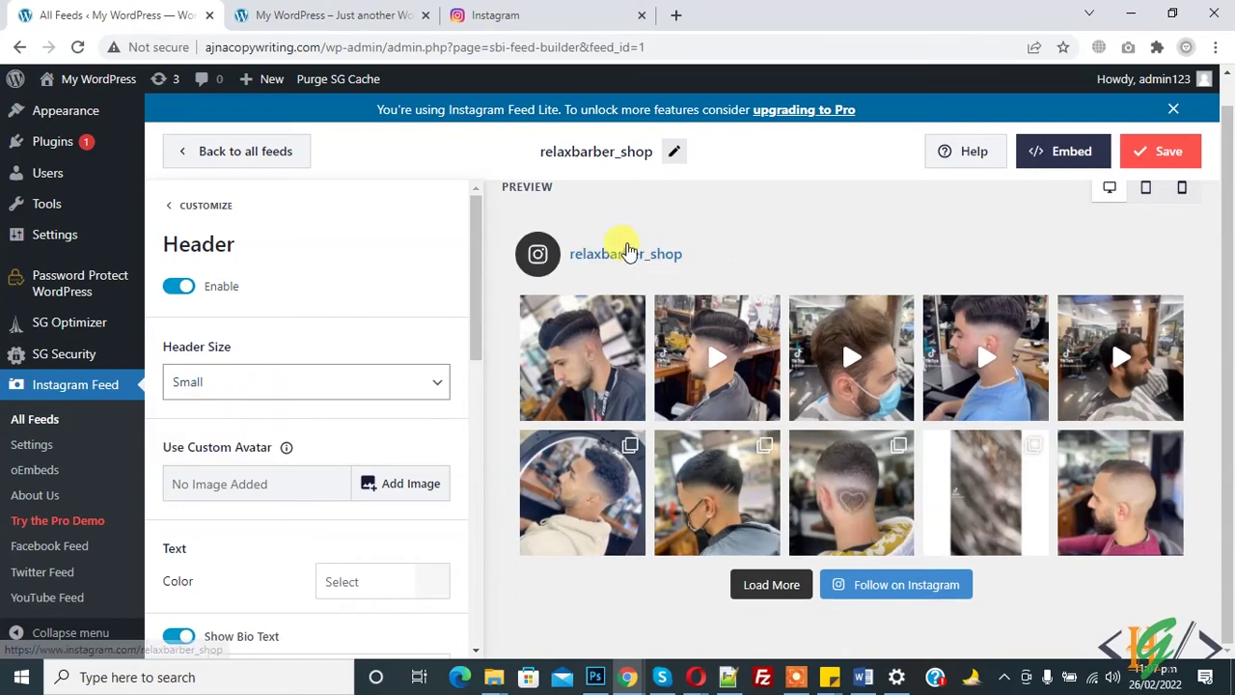
{"action": "left_click", "coordinate": [311, 379]}
{"action": "left_click", "coordinate": [267, 444]}
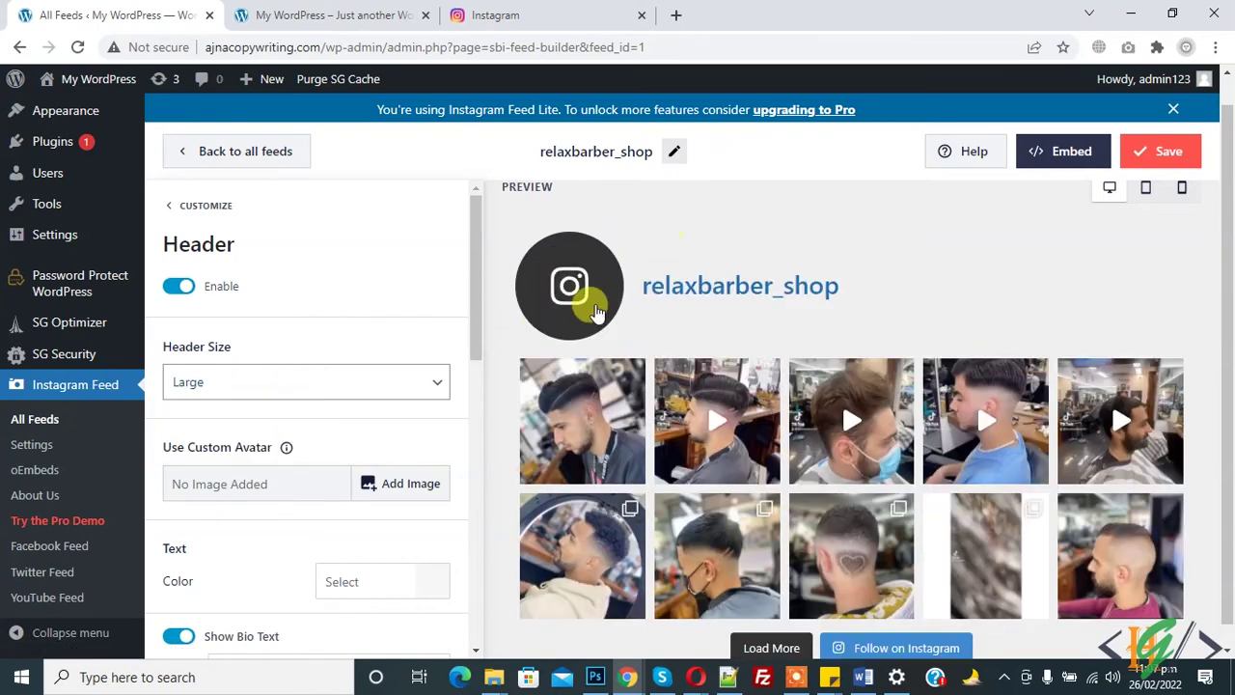
{"action": "left_click", "coordinate": [285, 380]}
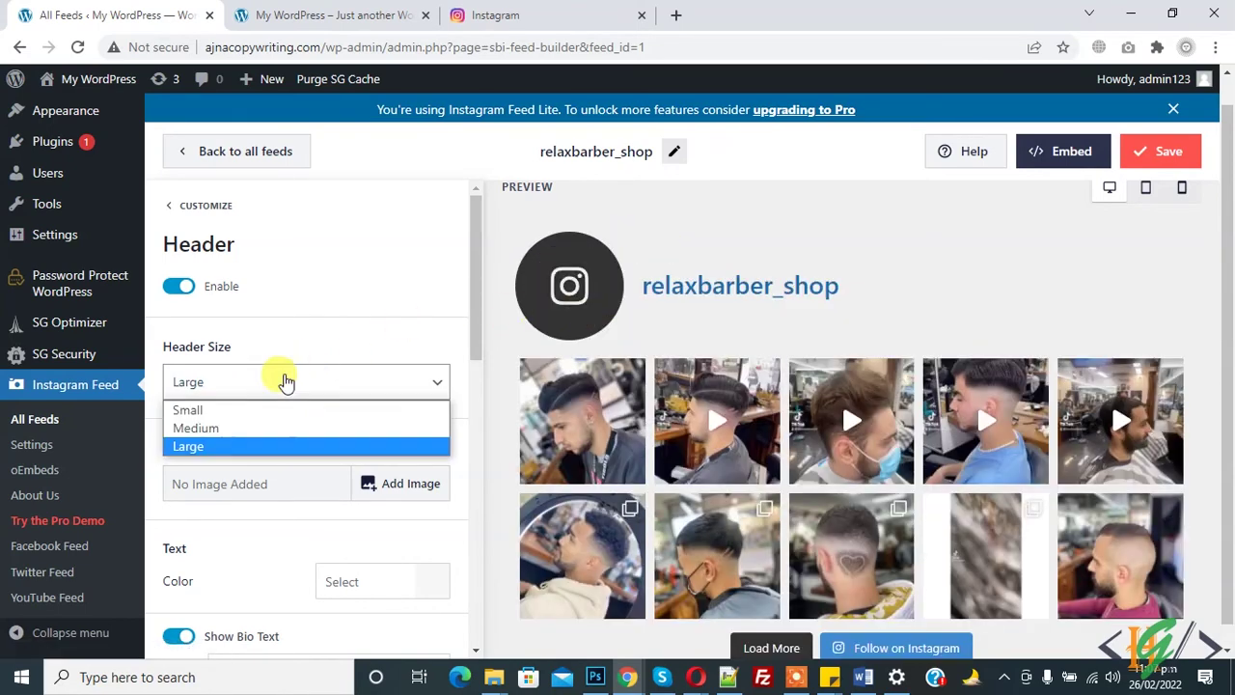
{"action": "left_click", "coordinate": [252, 428]}
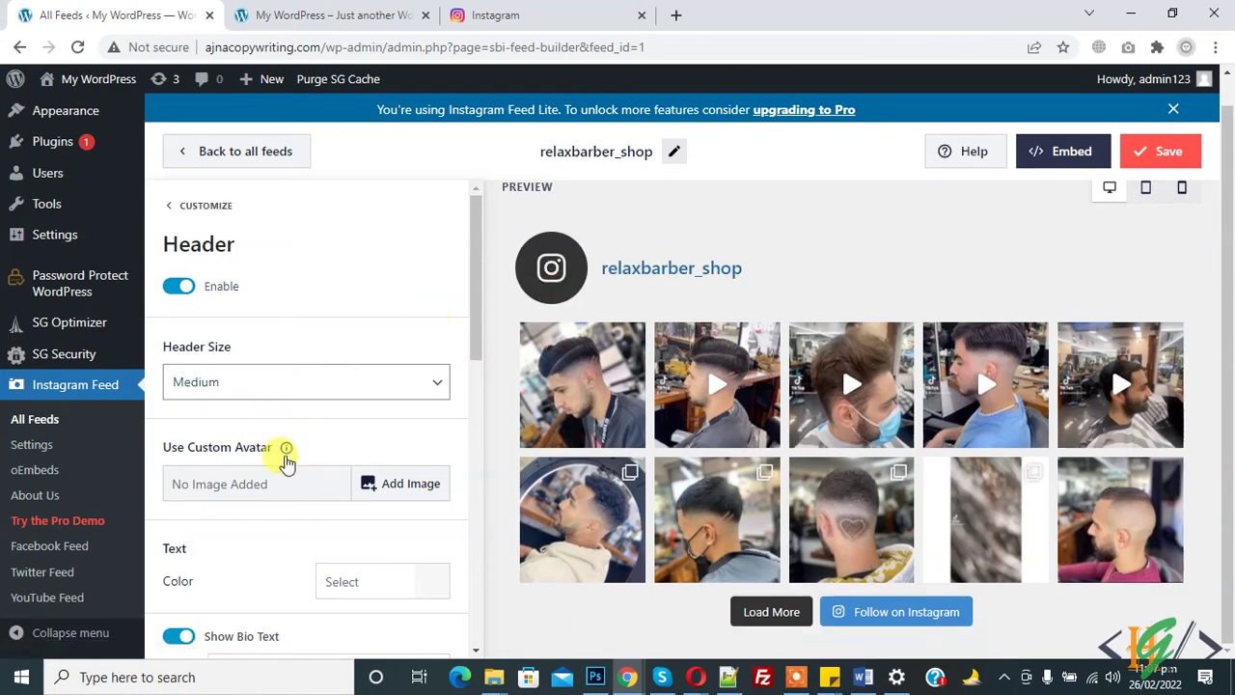
Type a trial header bio 'som', delete it, and return to the Customize list.
{"action": "left_click_drag", "start_coordinate": [470, 319], "coordinate": [475, 418]}
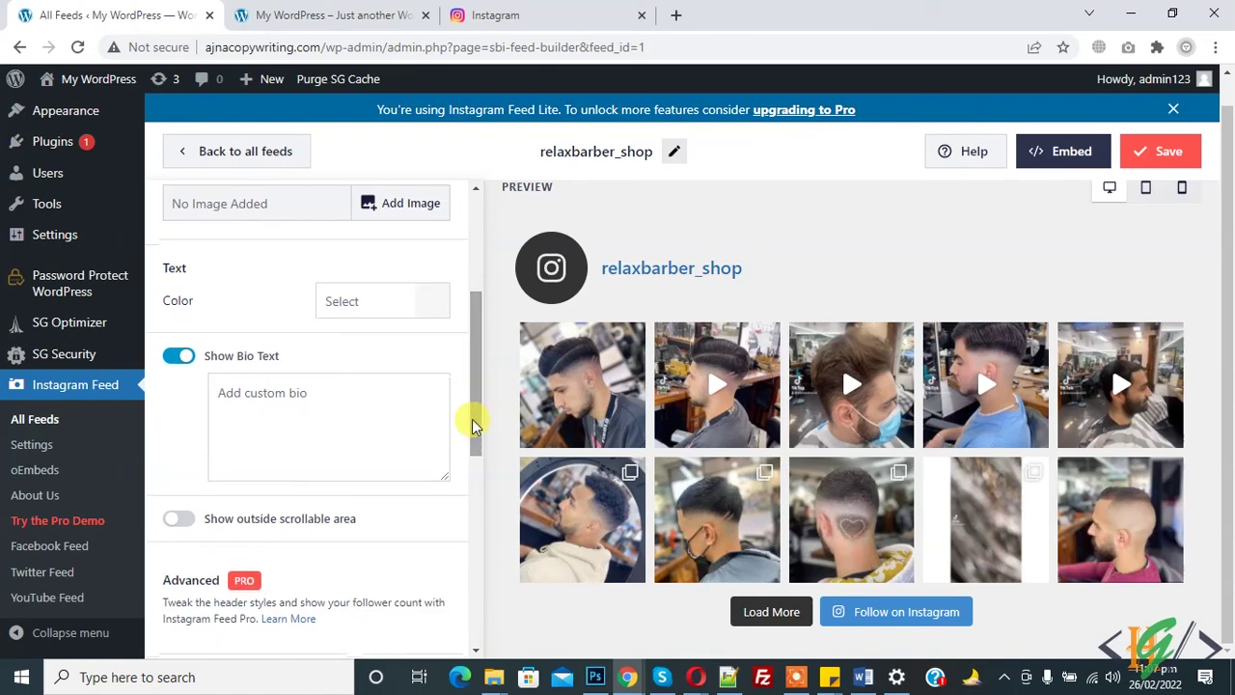
{"action": "left_click", "coordinate": [279, 404]}
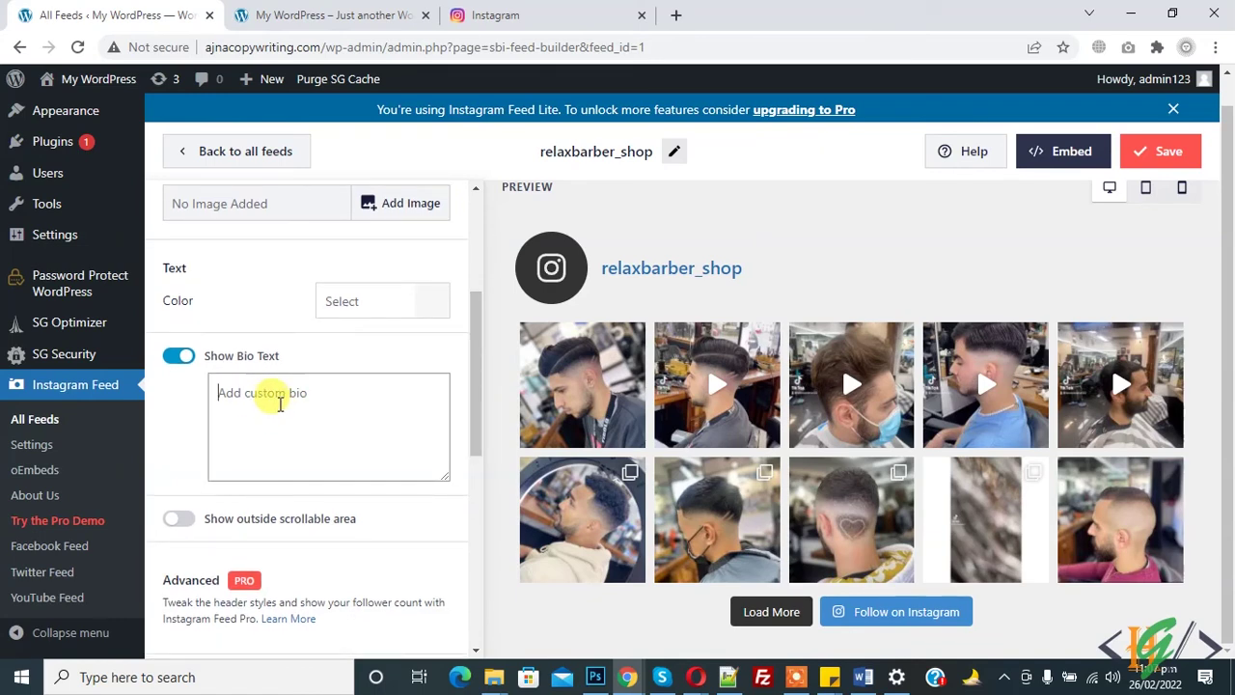
{"action": "type", "text": "some bio"}
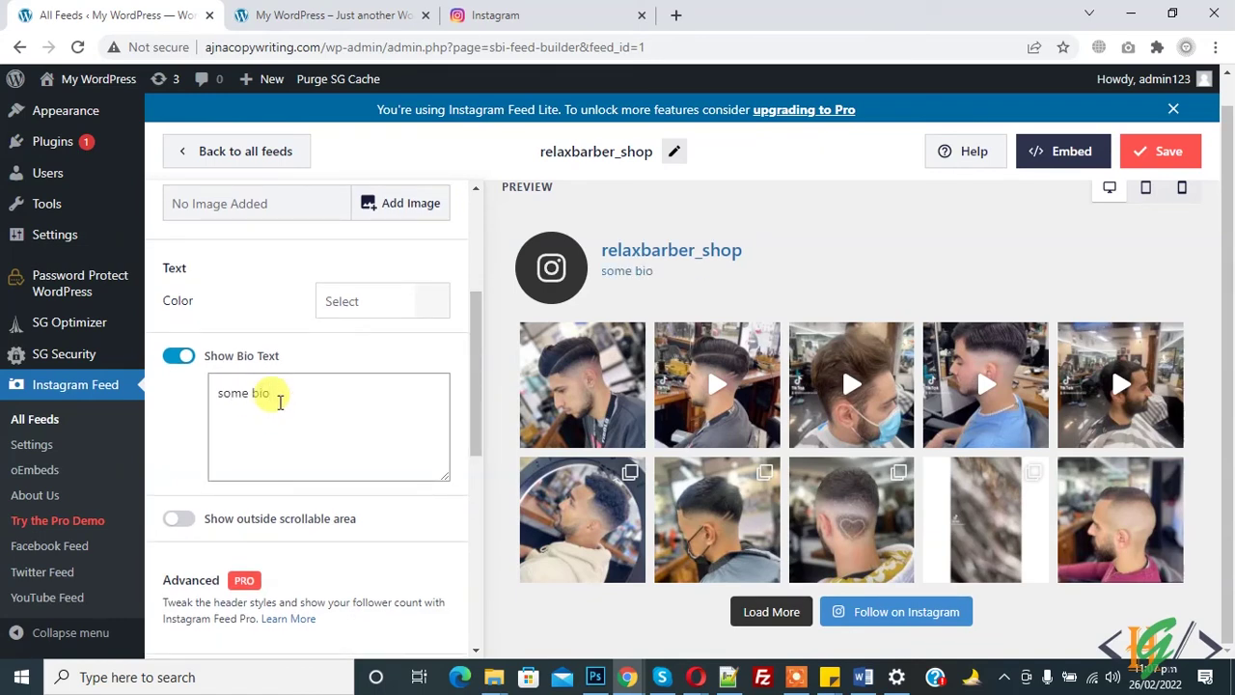
{"action": "triple_click", "coordinate": [283, 409]}
{"action": "key", "text": "BackSpace"}
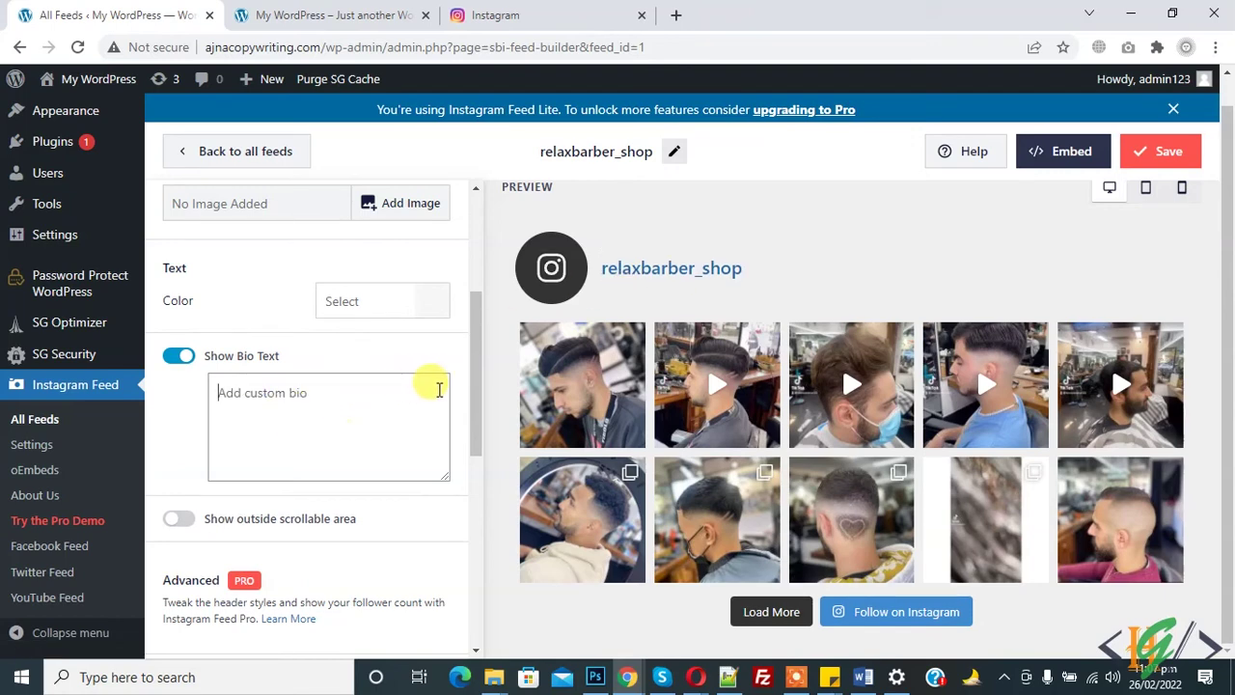
{"action": "left_click_drag", "start_coordinate": [474, 386], "coordinate": [474, 289]}
{"action": "left_click", "coordinate": [171, 215]}
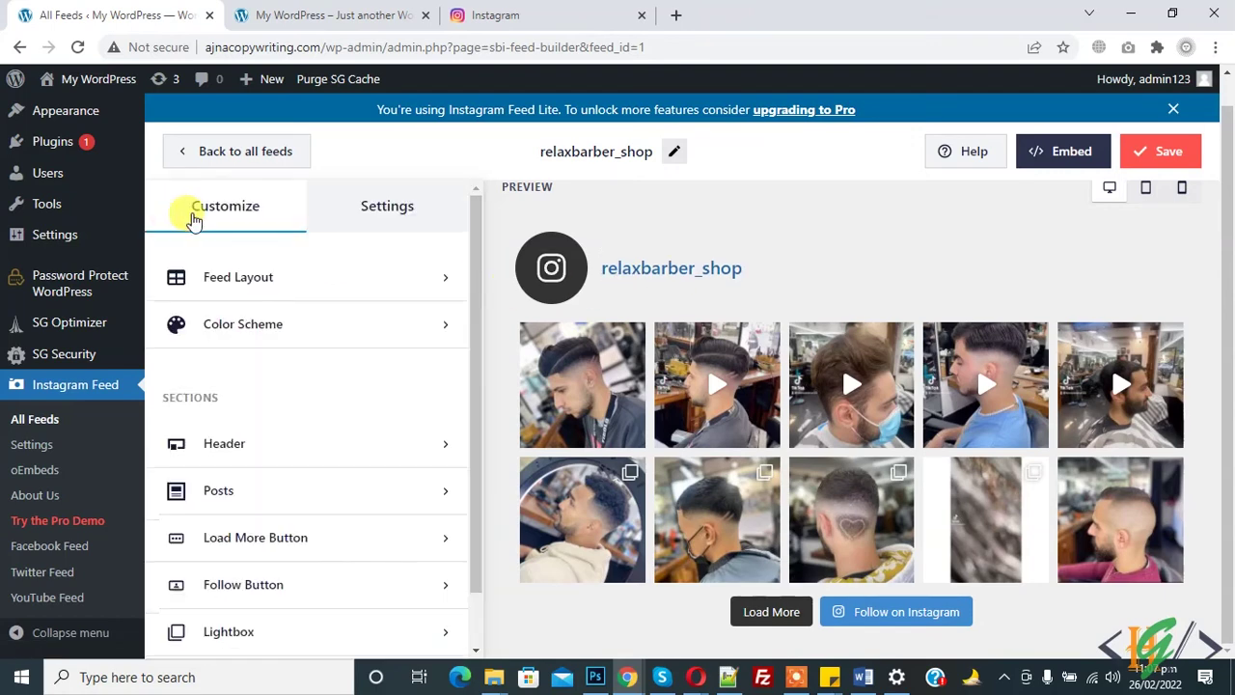
Look at the Posts and Images and Videos settings, then return to Customize.
{"action": "left_click", "coordinate": [321, 498]}
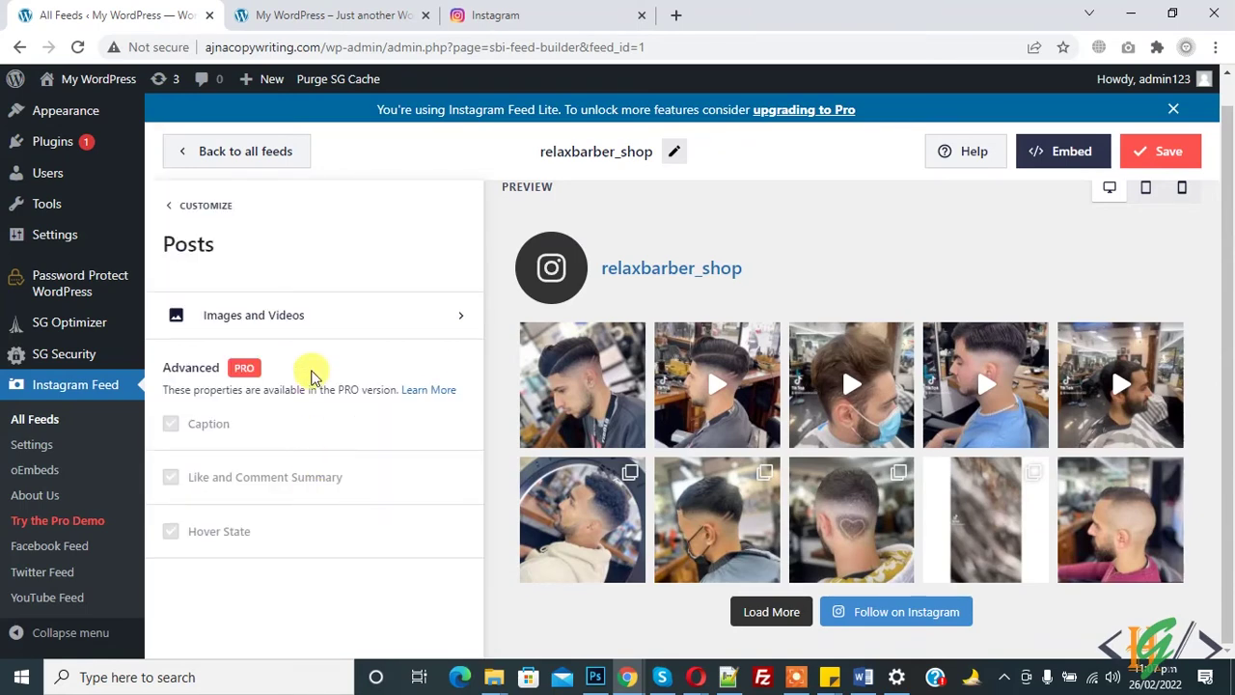
{"action": "left_click", "coordinate": [405, 319]}
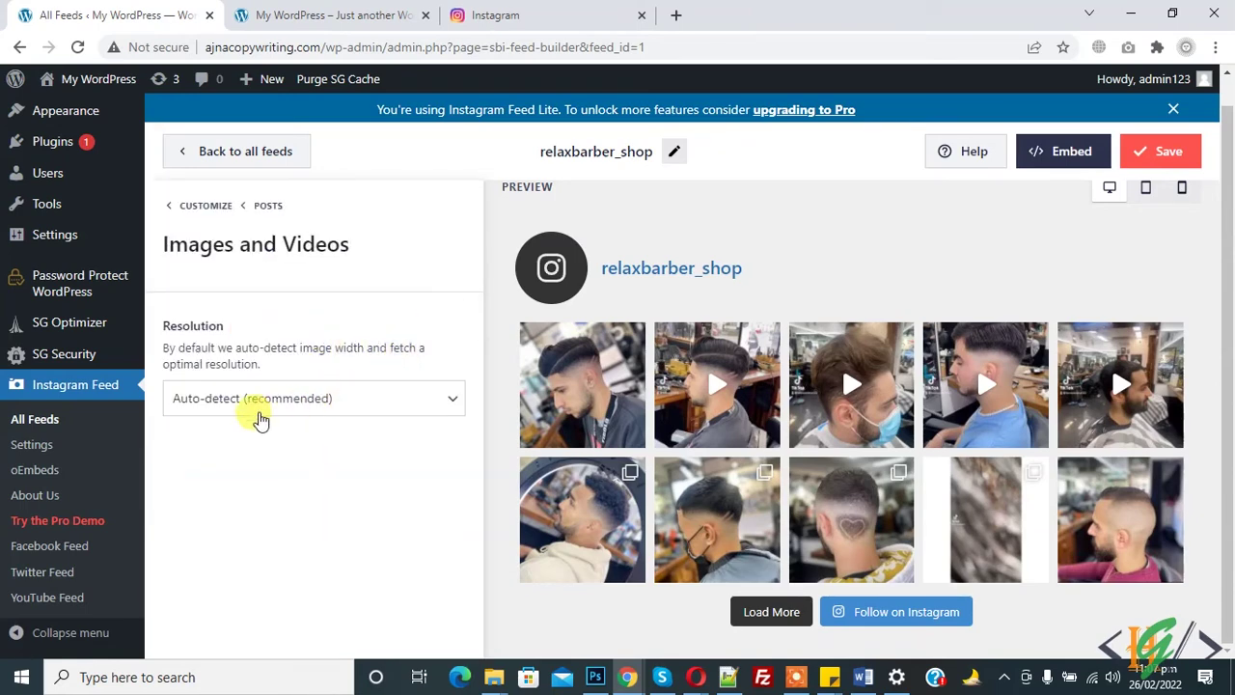
{"action": "left_click", "coordinate": [167, 216]}
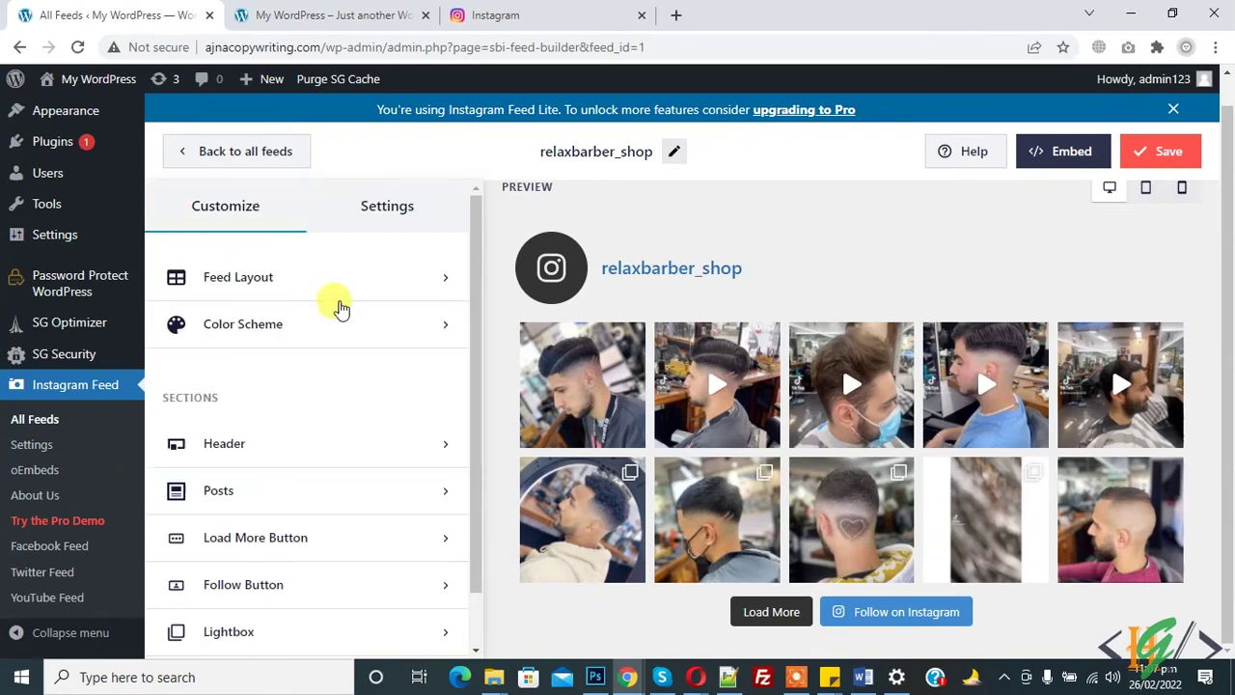
{"action": "scroll", "coordinate": [474, 442], "scroll_direction": "down", "scroll_amount": 1}
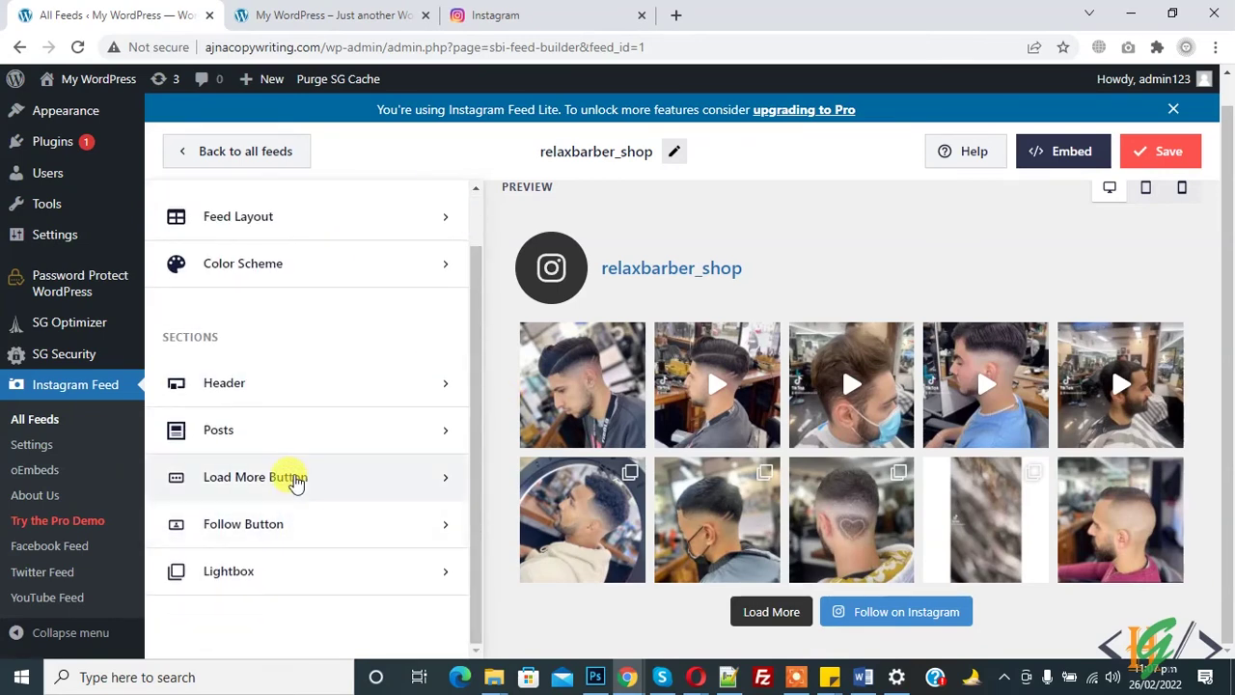
Fix the Load More button label to 'Load More' by removing the trailing 1.
{"action": "left_click", "coordinate": [283, 477]}
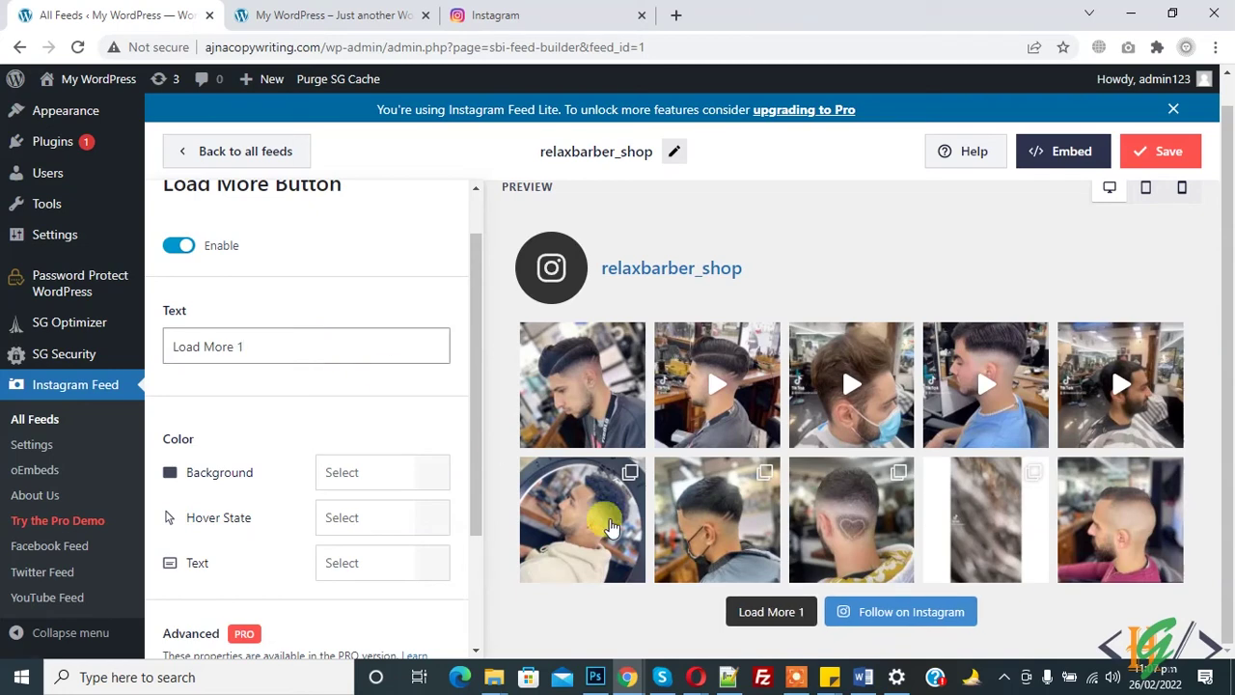
{"action": "key", "text": "BackSpace"}
{"action": "key", "text": "BackSpace"}
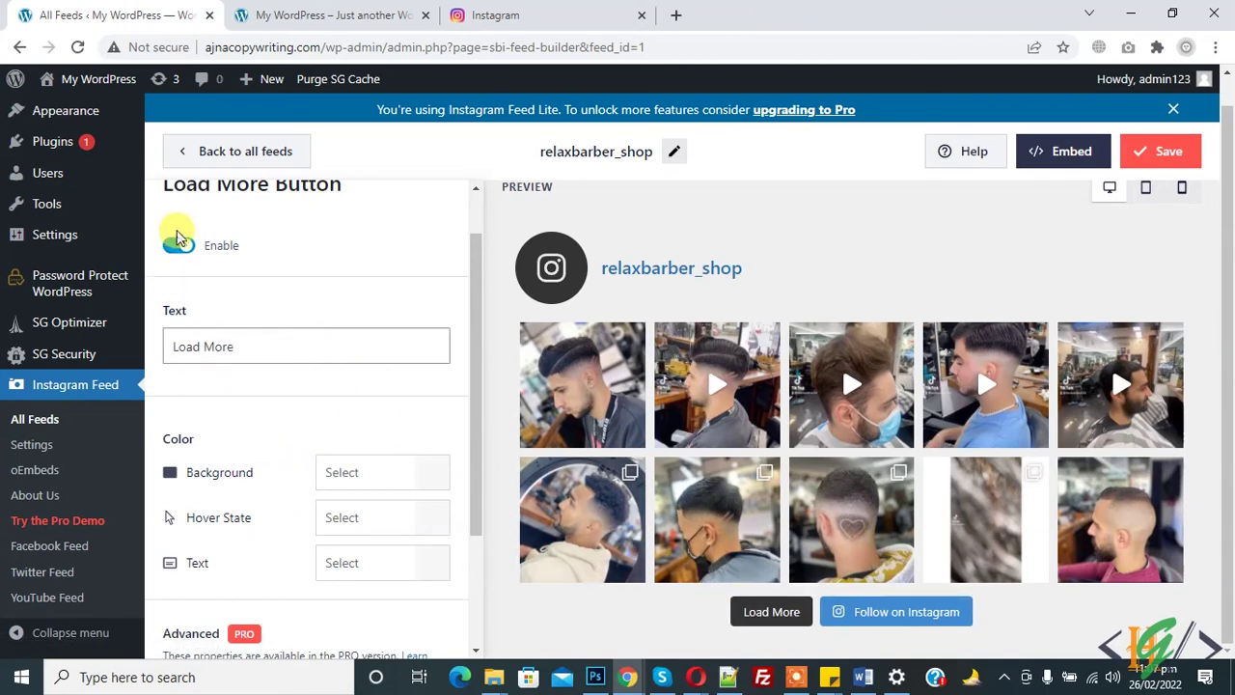
{"action": "scroll", "coordinate": [475, 284], "scroll_direction": "up", "scroll_amount": 1}
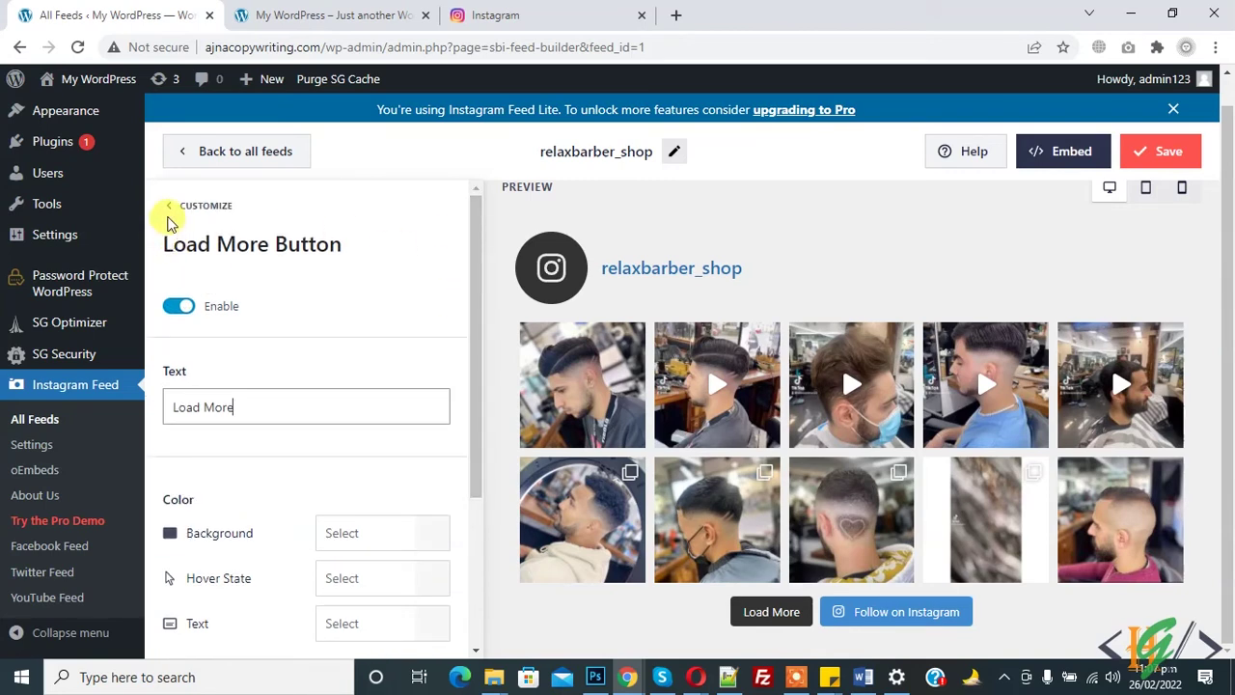
{"action": "left_click", "coordinate": [169, 221]}
{"action": "scroll", "coordinate": [464, 570], "scroll_direction": "down", "scroll_amount": 1}
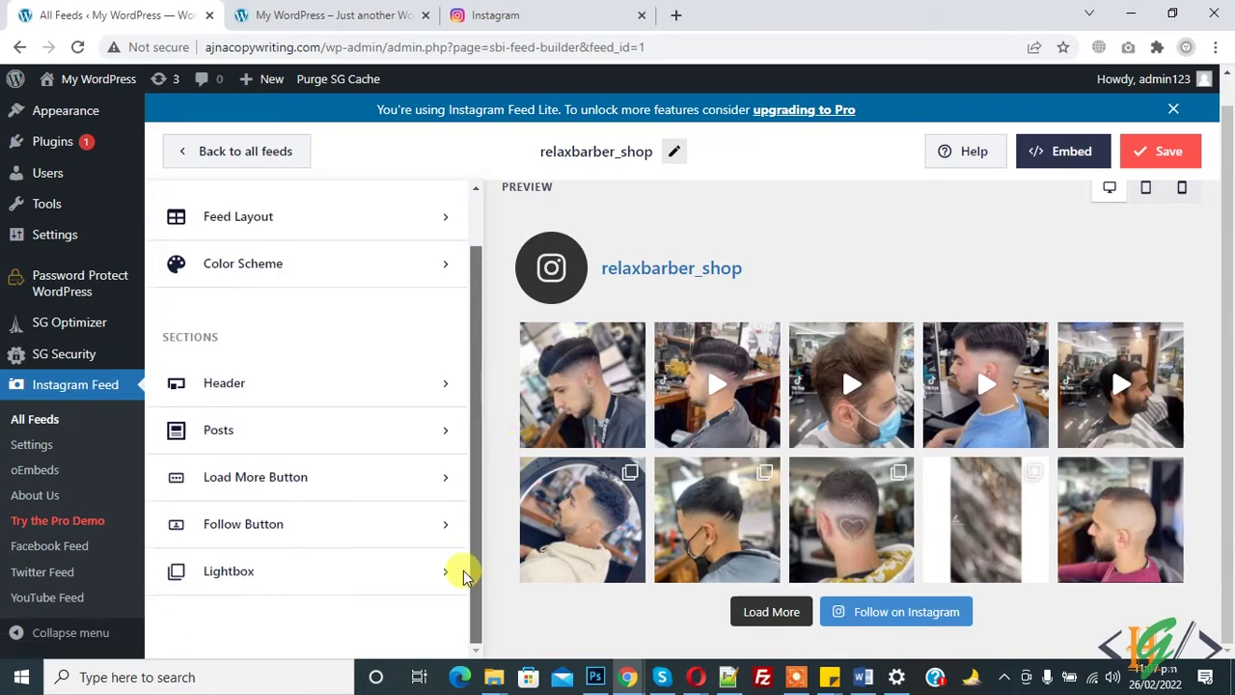
Review the Follow Button settings and return to the Customize list.
{"action": "left_click", "coordinate": [313, 528]}
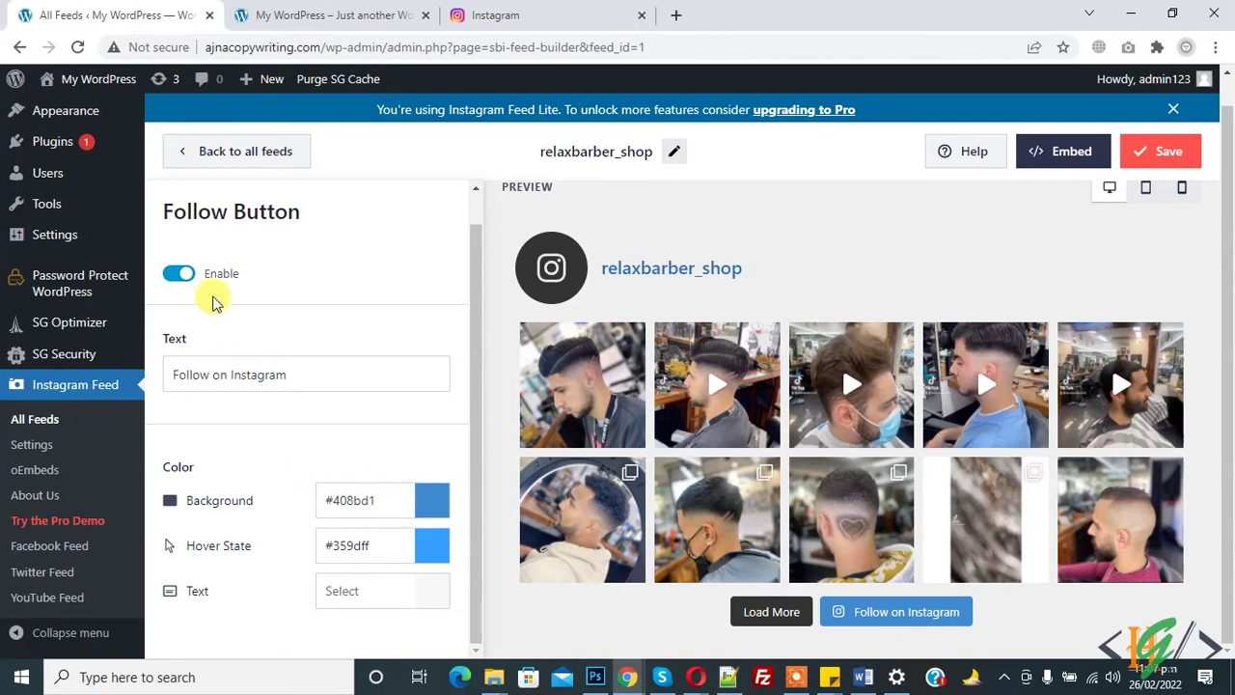
{"action": "scroll", "coordinate": [473, 262], "scroll_direction": "up", "scroll_amount": 1}
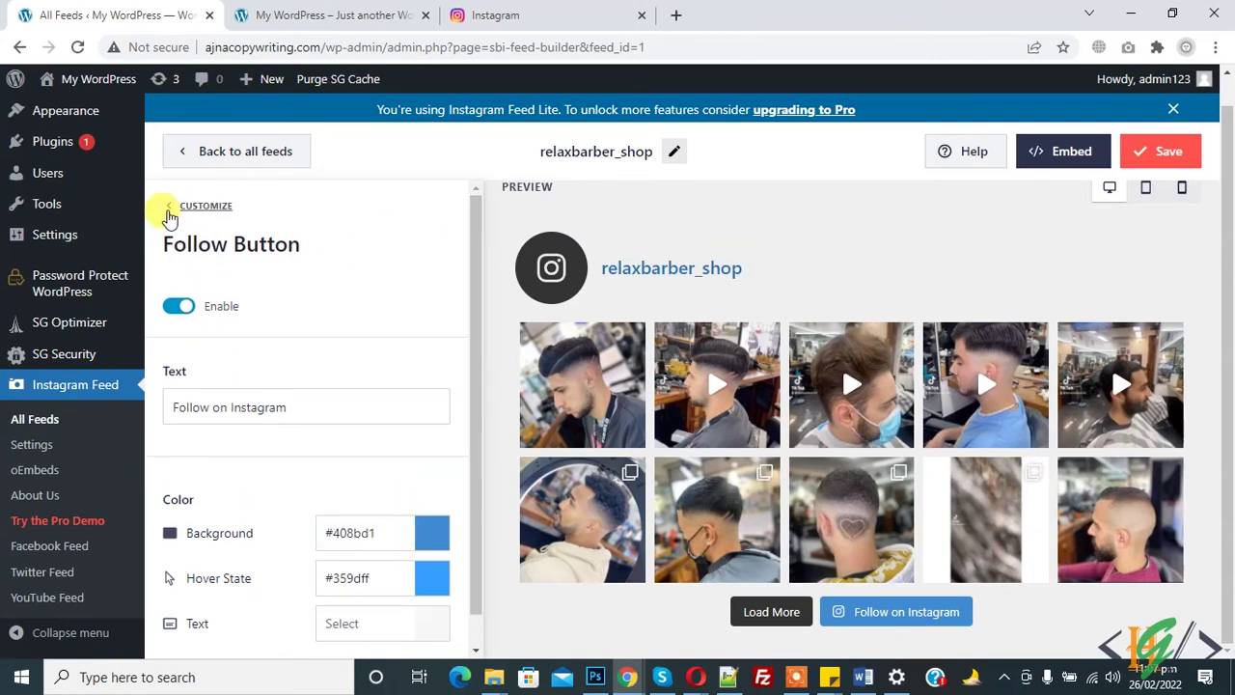
{"action": "left_click", "coordinate": [172, 204]}
{"action": "left_click_drag", "start_coordinate": [474, 499], "coordinate": [483, 582]}
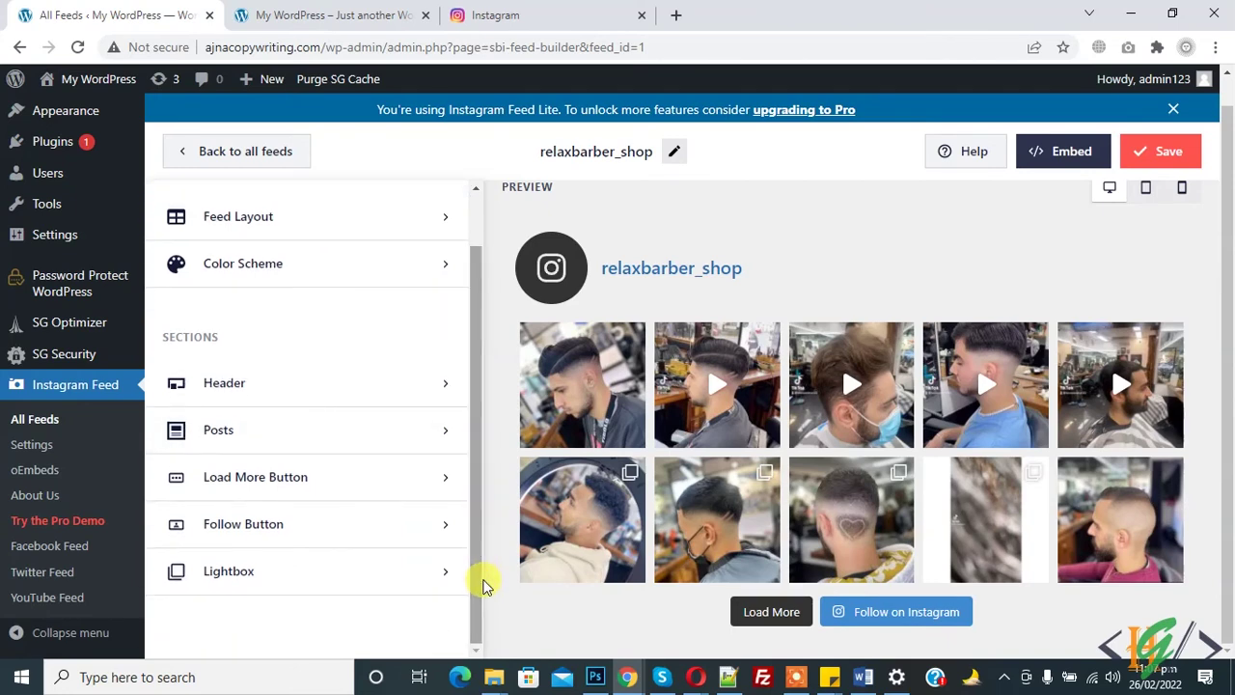
Review the Lightbox settings, then save the feed.
{"action": "left_click", "coordinate": [344, 570]}
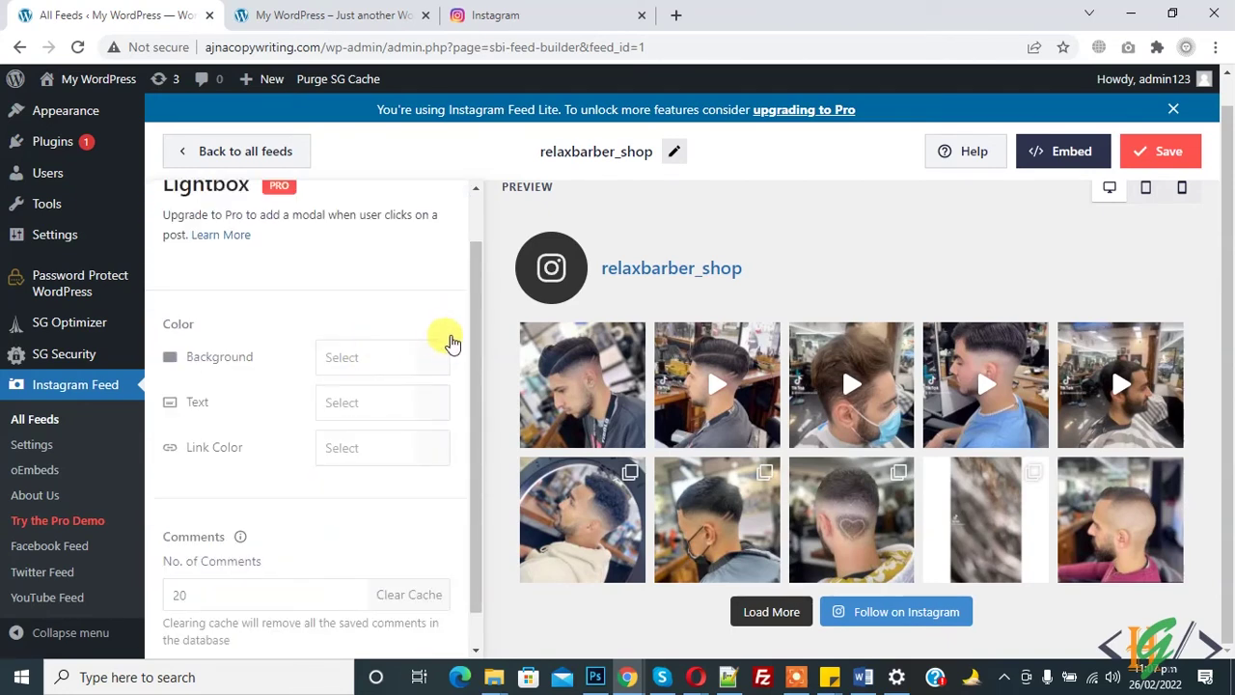
{"action": "left_click_drag", "start_coordinate": [470, 326], "coordinate": [469, 267]}
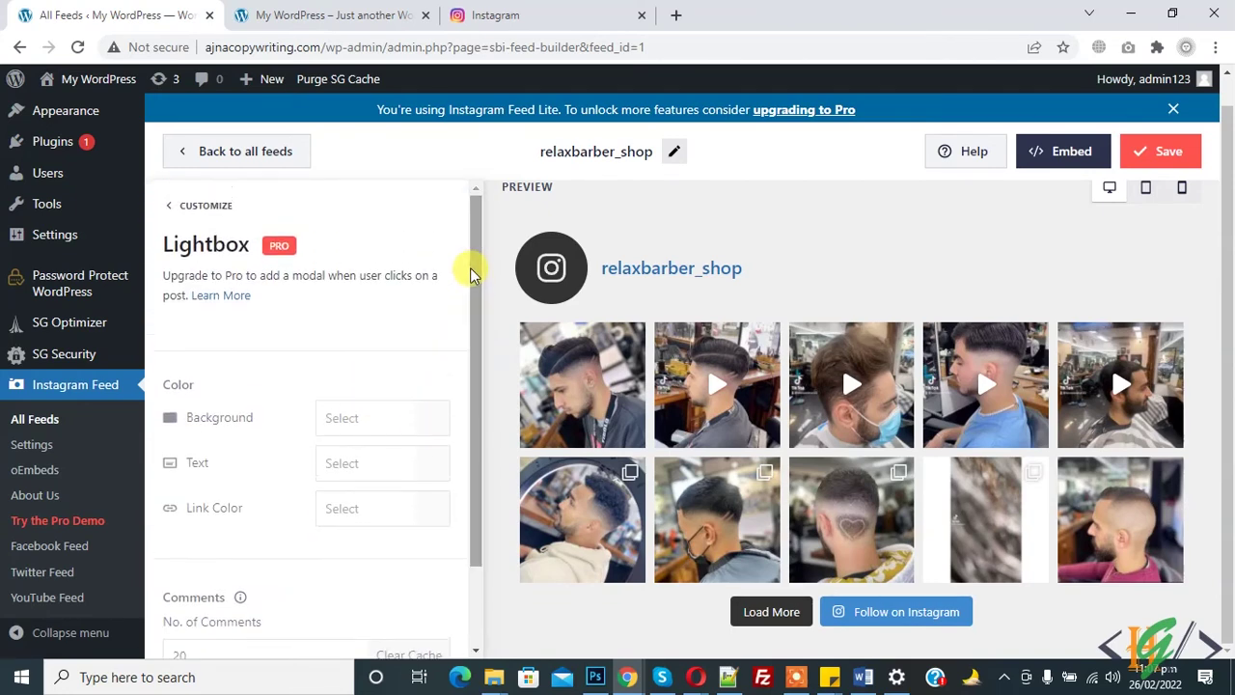
{"action": "left_click", "coordinate": [174, 206]}
{"action": "left_click", "coordinate": [1144, 166]}
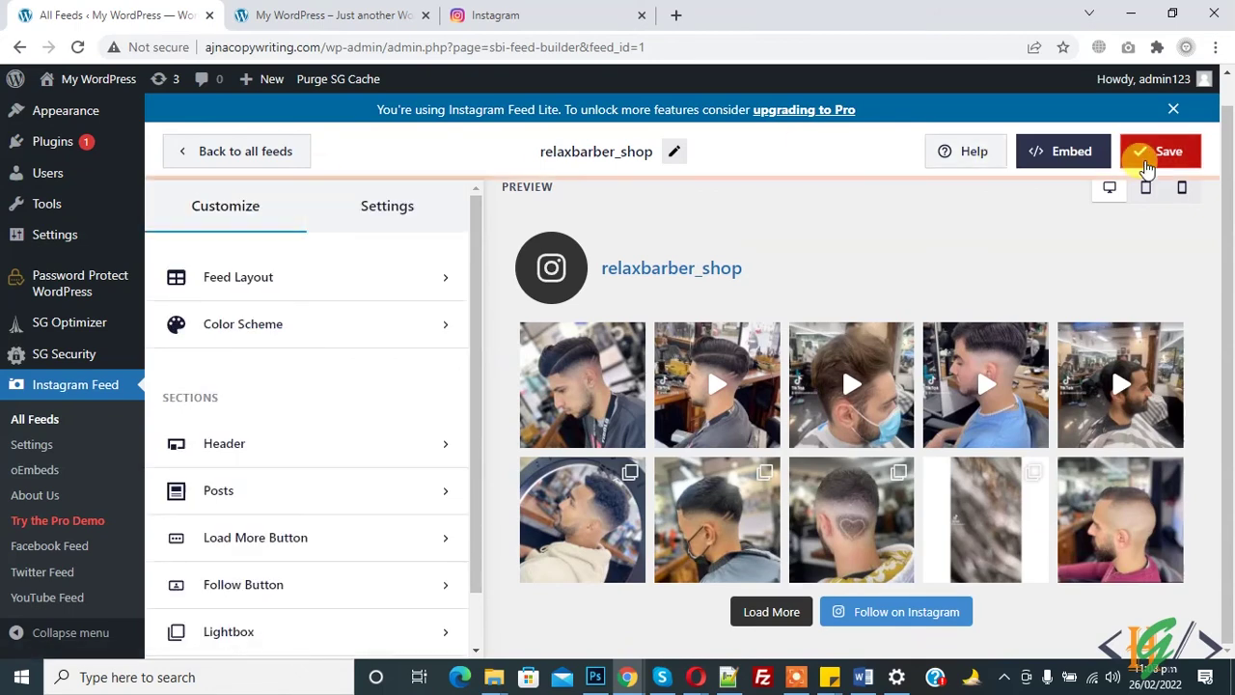
Bring up the Embed options and reload the live site page to check the feed.
{"action": "left_click", "coordinate": [1060, 159]}
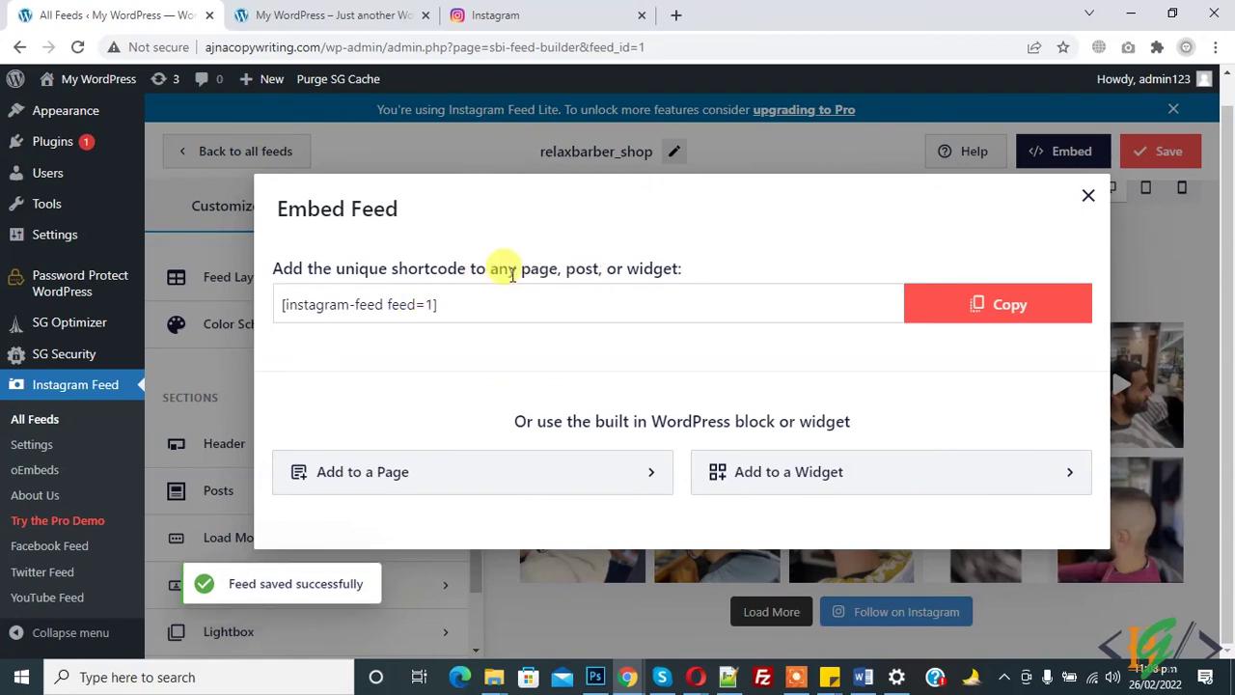
{"action": "left_click", "coordinate": [394, 11]}
{"action": "left_click", "coordinate": [359, 40]}
{"action": "key", "text": "Return"}
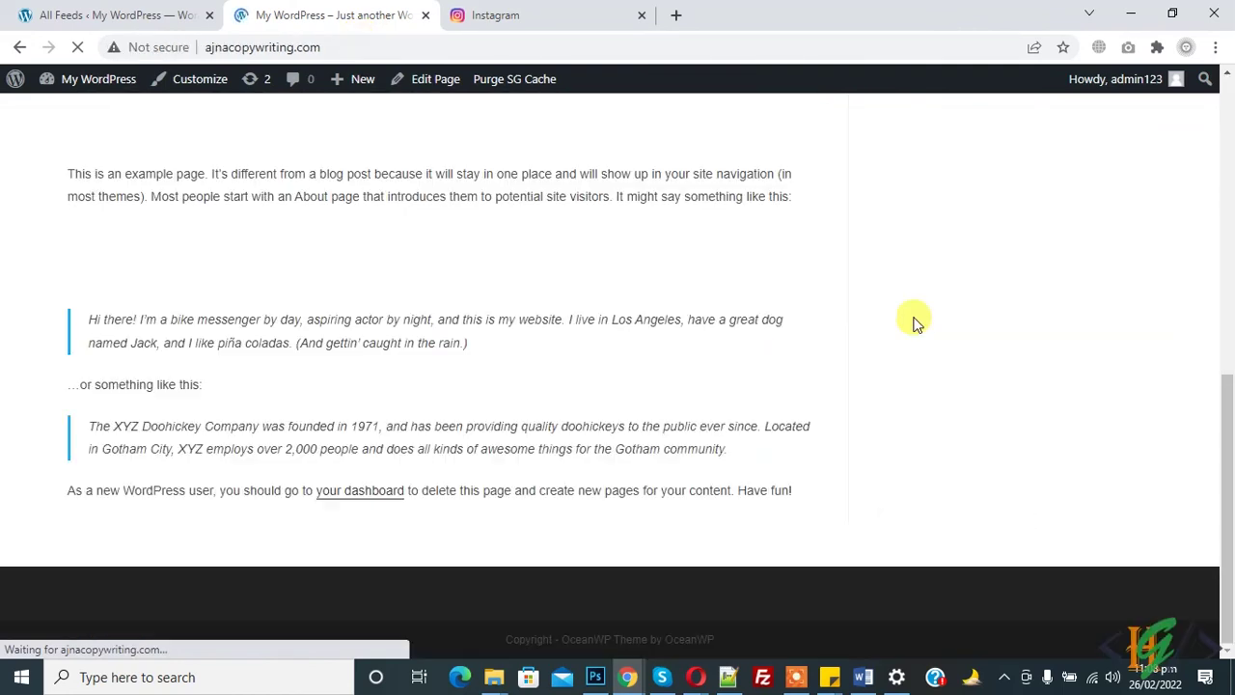
{"action": "left_click_drag", "start_coordinate": [1226, 372], "coordinate": [1230, 228]}
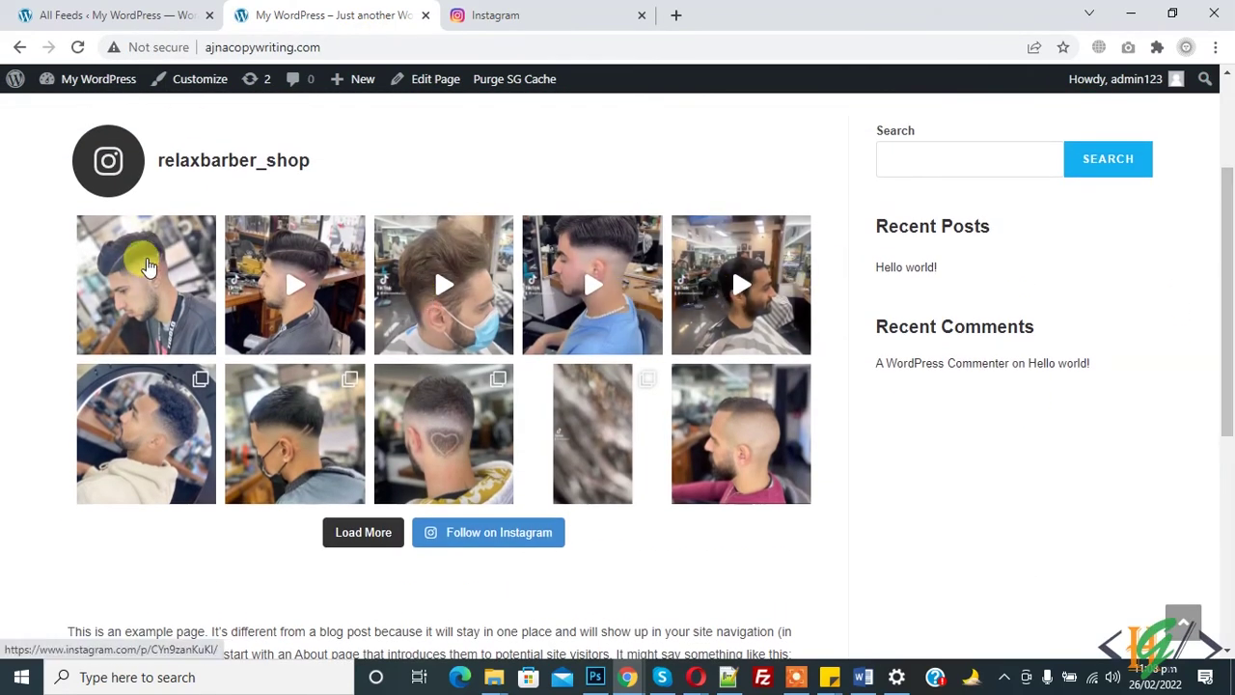
Back in the feed builder, close the Embed dialog and open Feed Layout.
{"action": "left_click", "coordinate": [220, 10]}
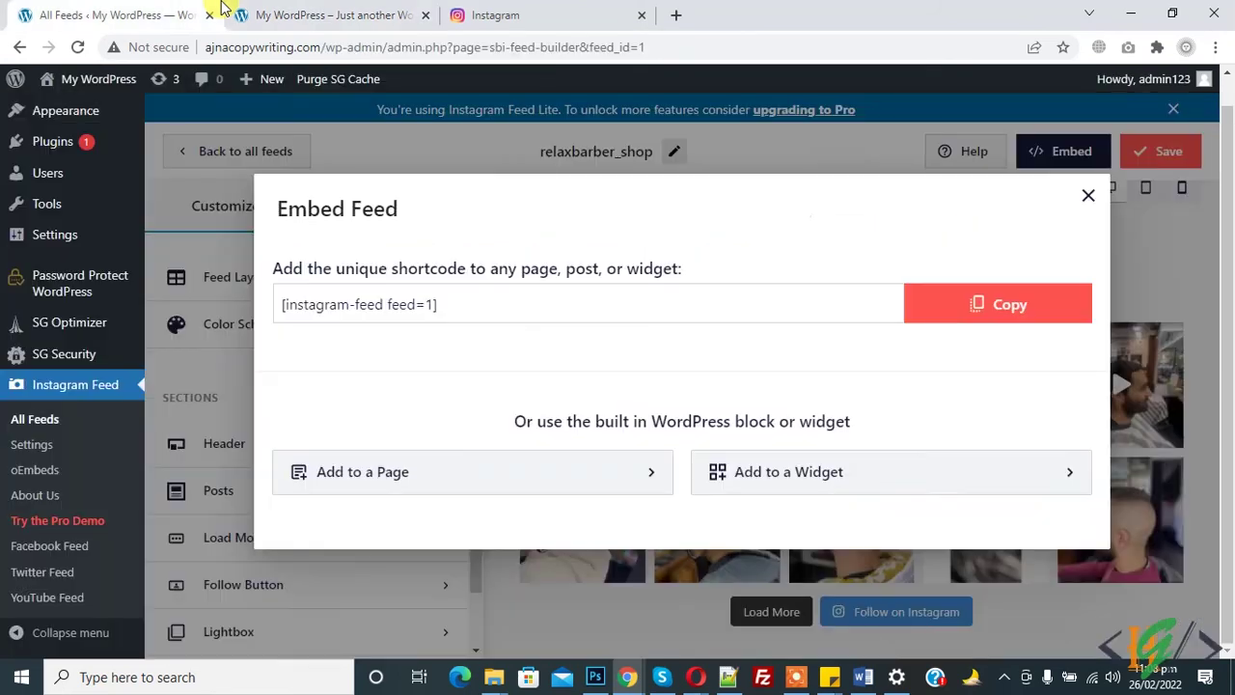
{"action": "left_click", "coordinate": [1091, 199]}
{"action": "left_click", "coordinate": [333, 275]}
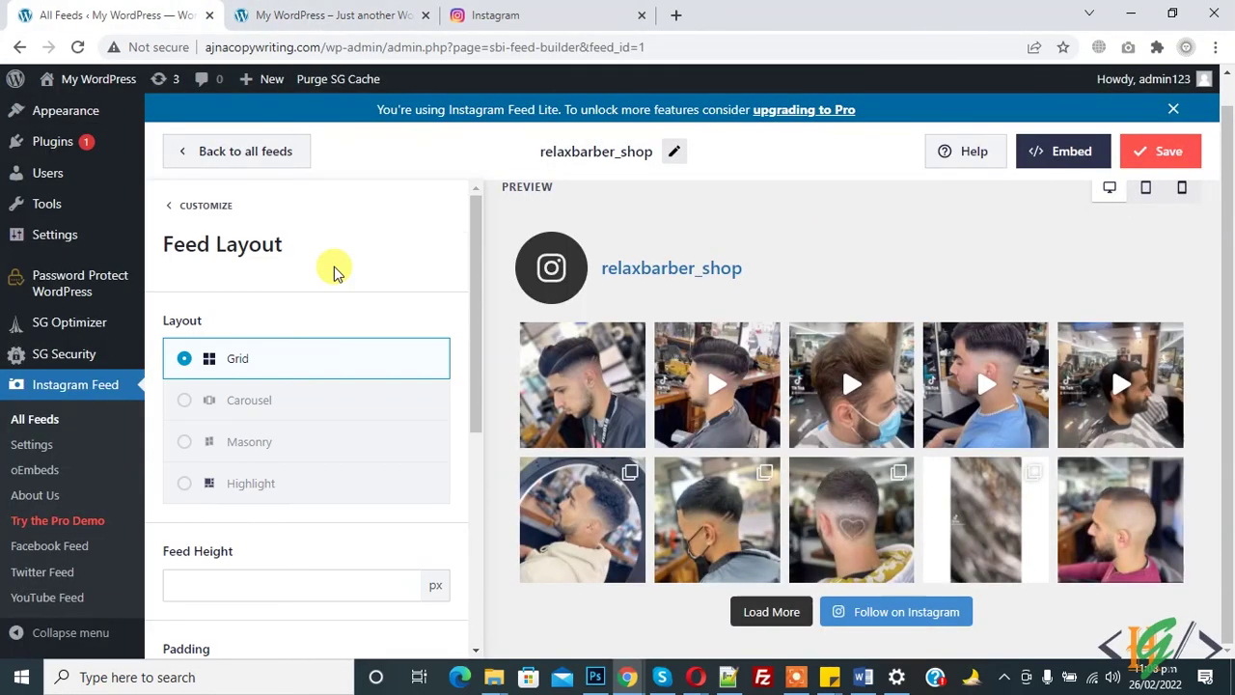
Reopen the Feed Layout section, glancing at the live site tab in between.
{"action": "left_click", "coordinate": [181, 203]}
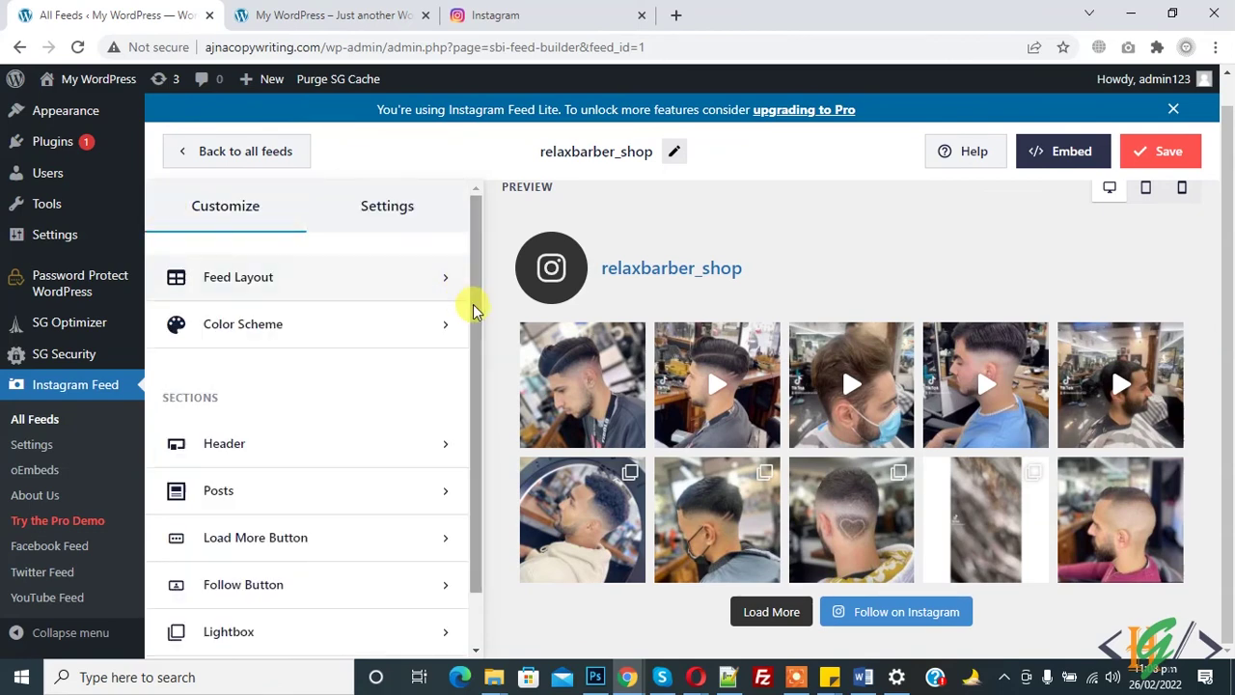
{"action": "left_click", "coordinate": [464, 473]}
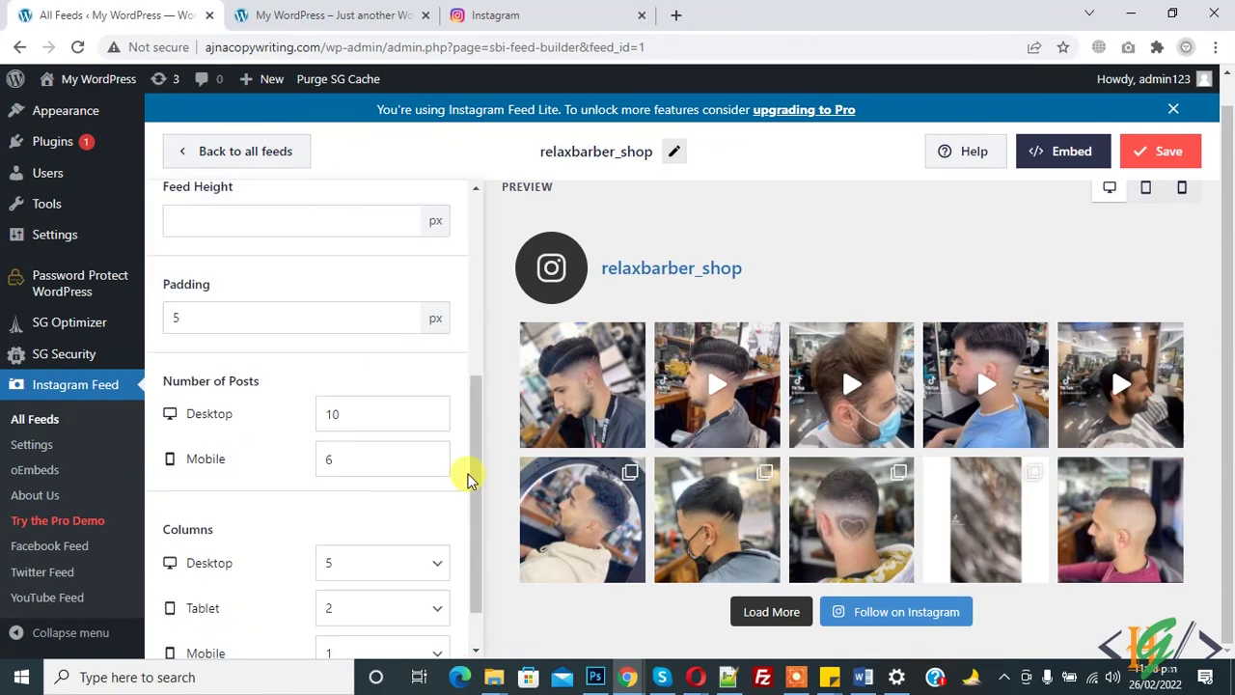
{"action": "left_click_drag", "start_coordinate": [467, 480], "coordinate": [474, 530]}
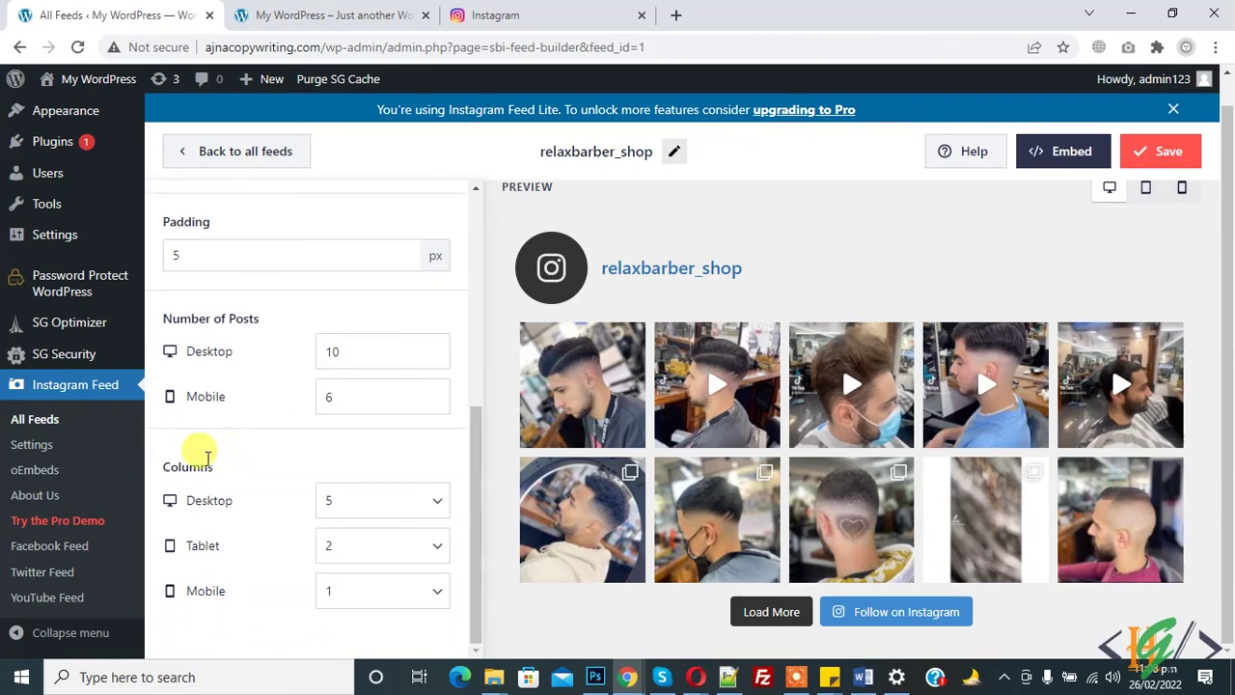
{"action": "left_click", "coordinate": [328, 15]}
{"action": "left_click", "coordinate": [184, 18]}
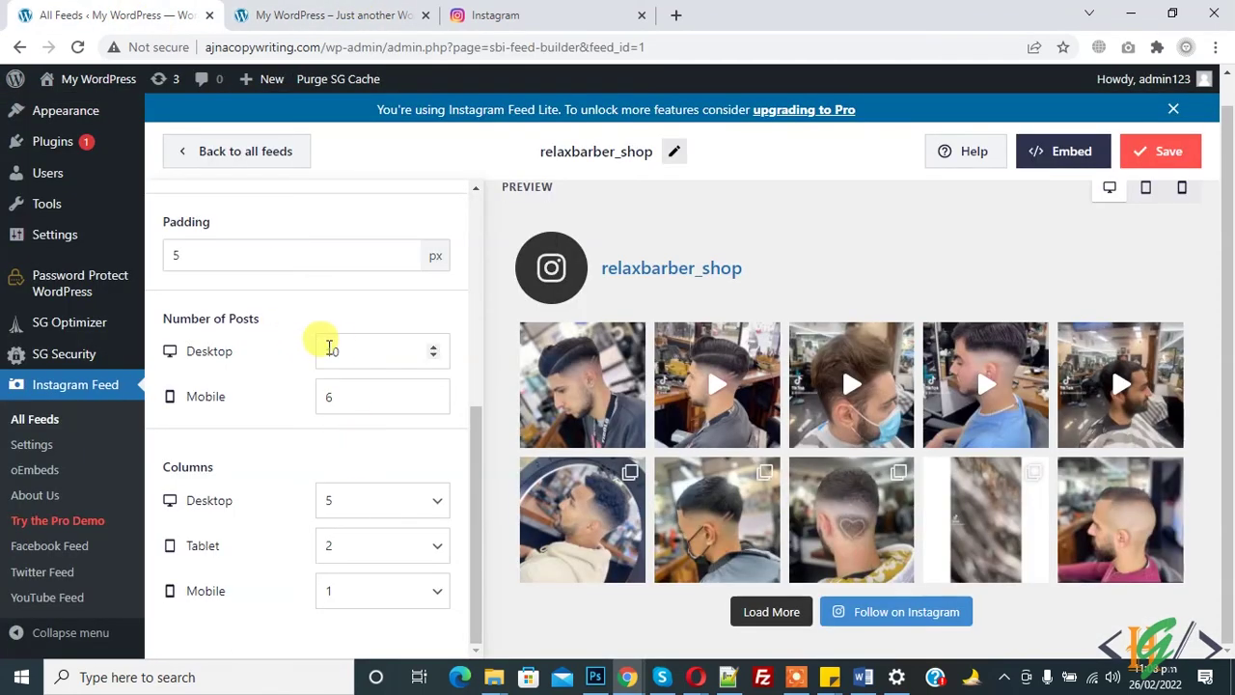
{"action": "left_click", "coordinate": [303, 8]}
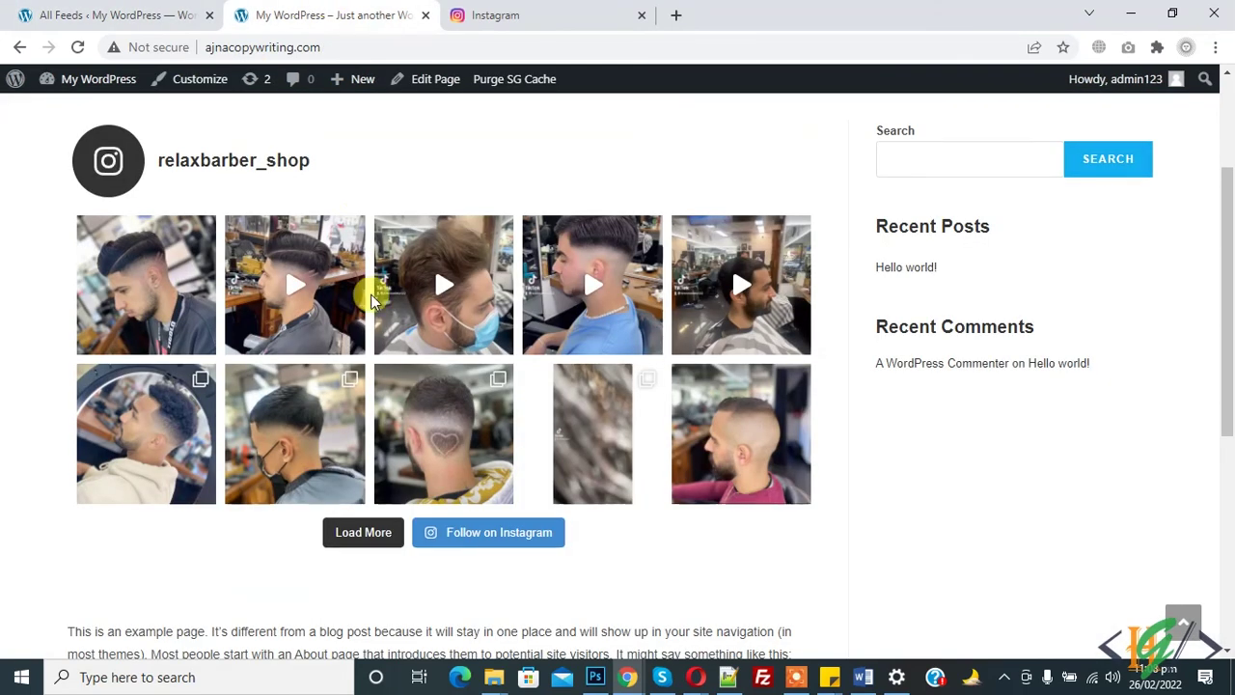
{"action": "left_click", "coordinate": [207, 8]}
Change the desktop Number of Posts from 10 to 15 and save the feed.
{"action": "left_click", "coordinate": [370, 352]}
{"action": "key", "text": "BackSpace"}
{"action": "type", "text": "5"}
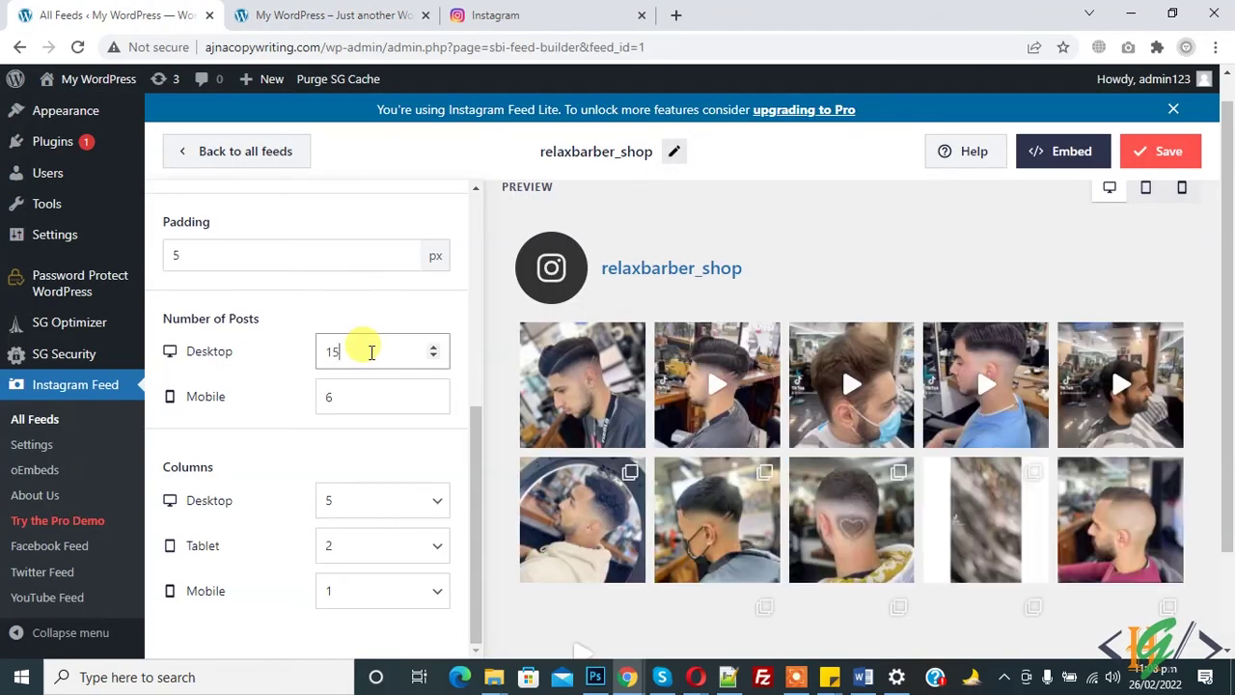
{"action": "left_click", "coordinate": [1168, 152]}
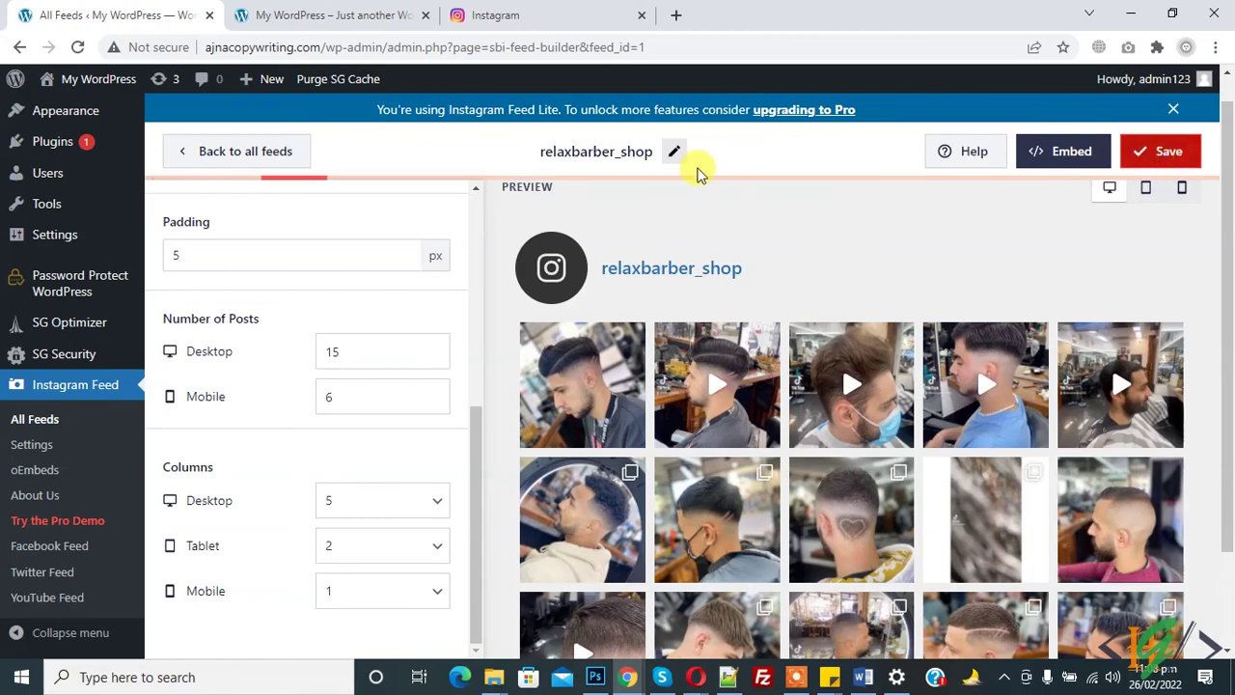
{"action": "left_click", "coordinate": [328, 15]}
{"action": "left_click", "coordinate": [362, 47]}
Reload the live Home page and scroll to the feed's three rows of 15 posts.
{"action": "key", "text": "Return"}
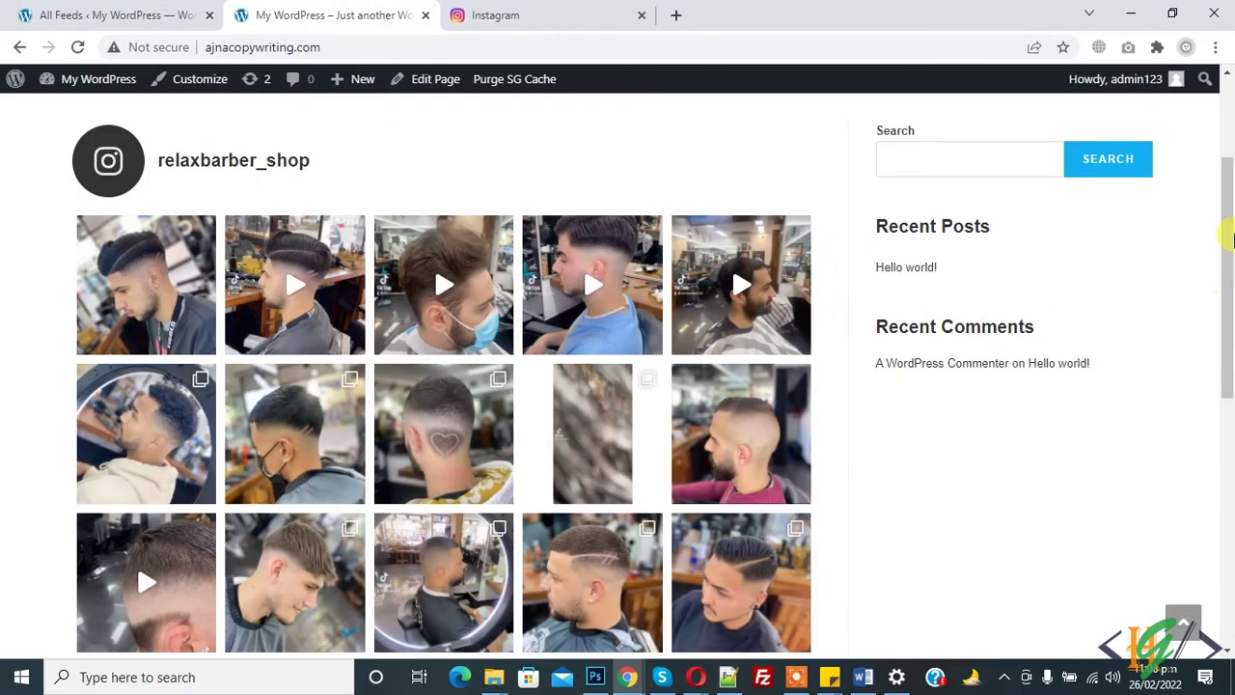
{"action": "left_click_drag", "start_coordinate": [1231, 236], "coordinate": [1227, 276]}
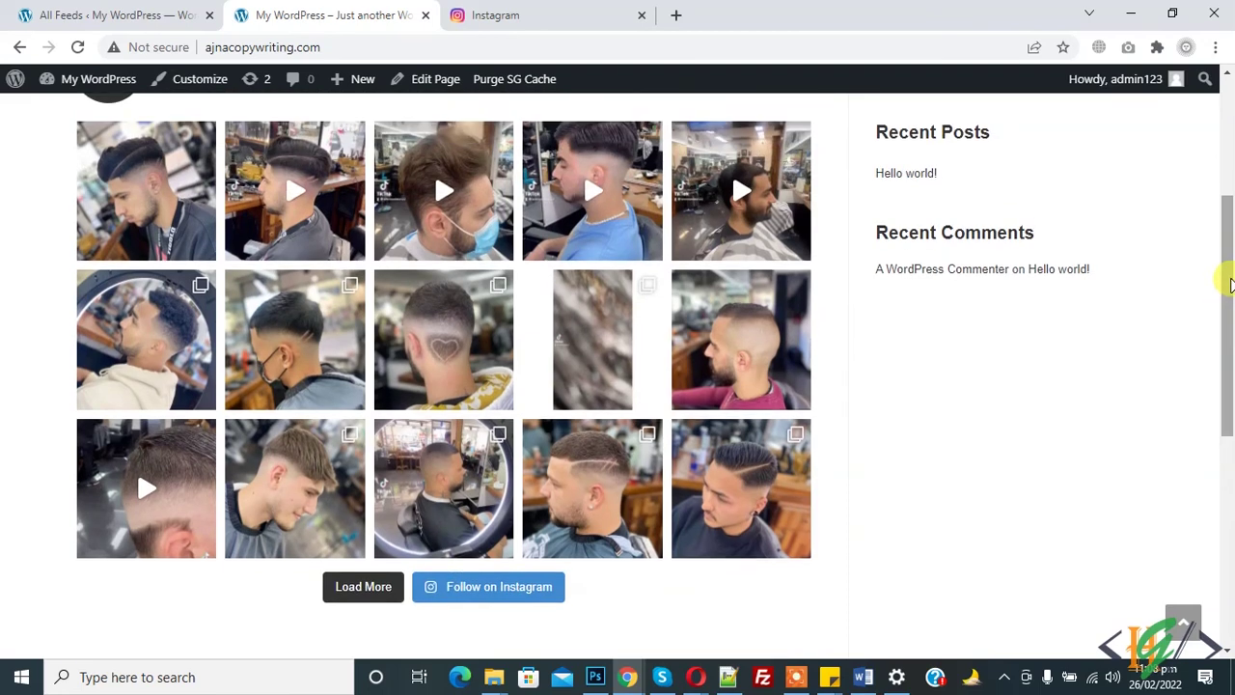